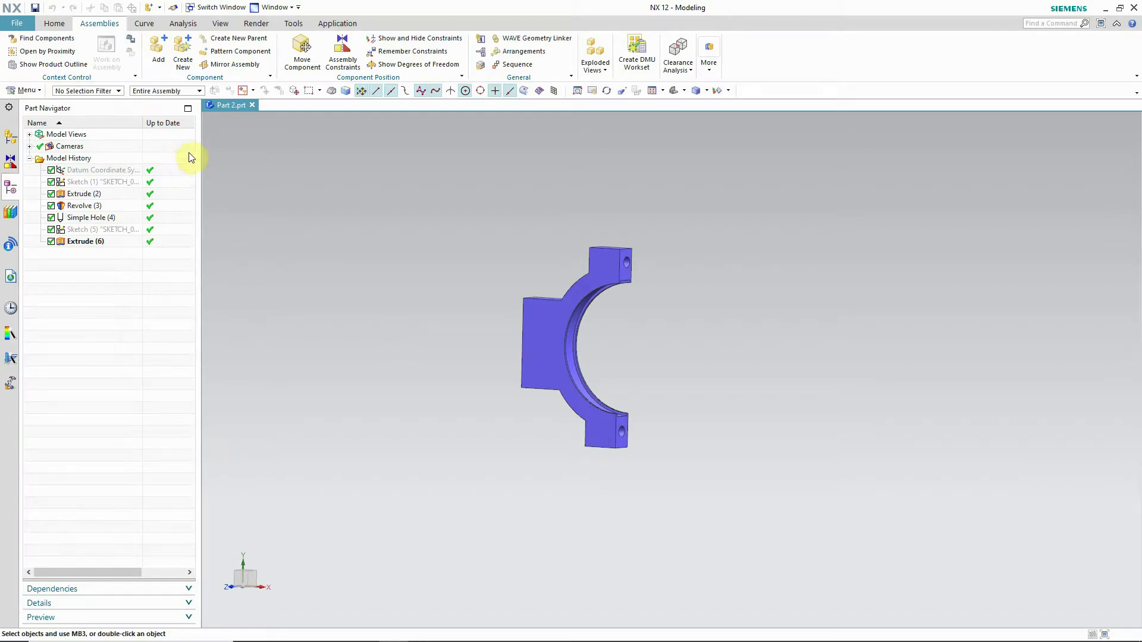
Step: Add Part 3 from the Desktop as a component and place it beside the open side of the bracket
right_click(408, 324)
left_click(438, 398)
left_click_drag(513, 413, 476, 461)
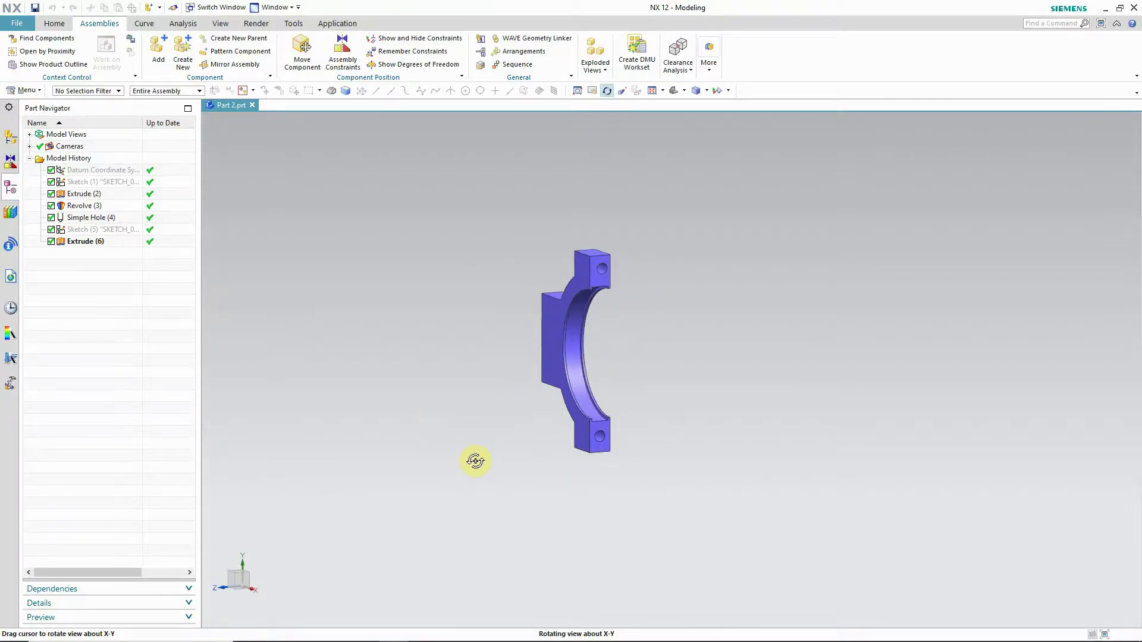
right_click(357, 262)
left_click(387, 329)
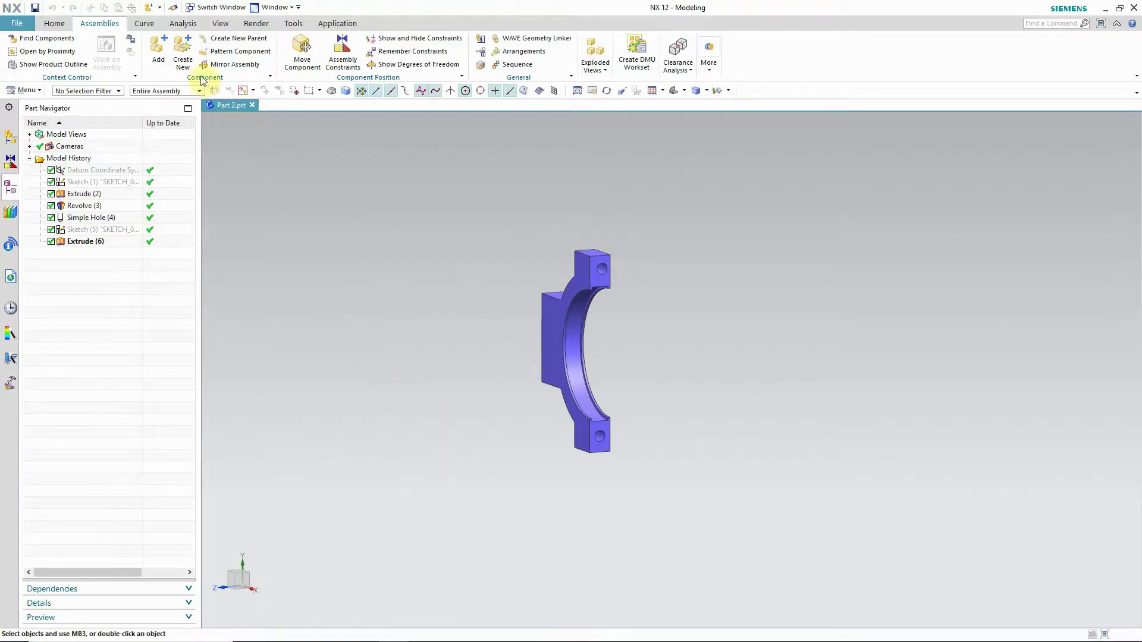
left_click(154, 47)
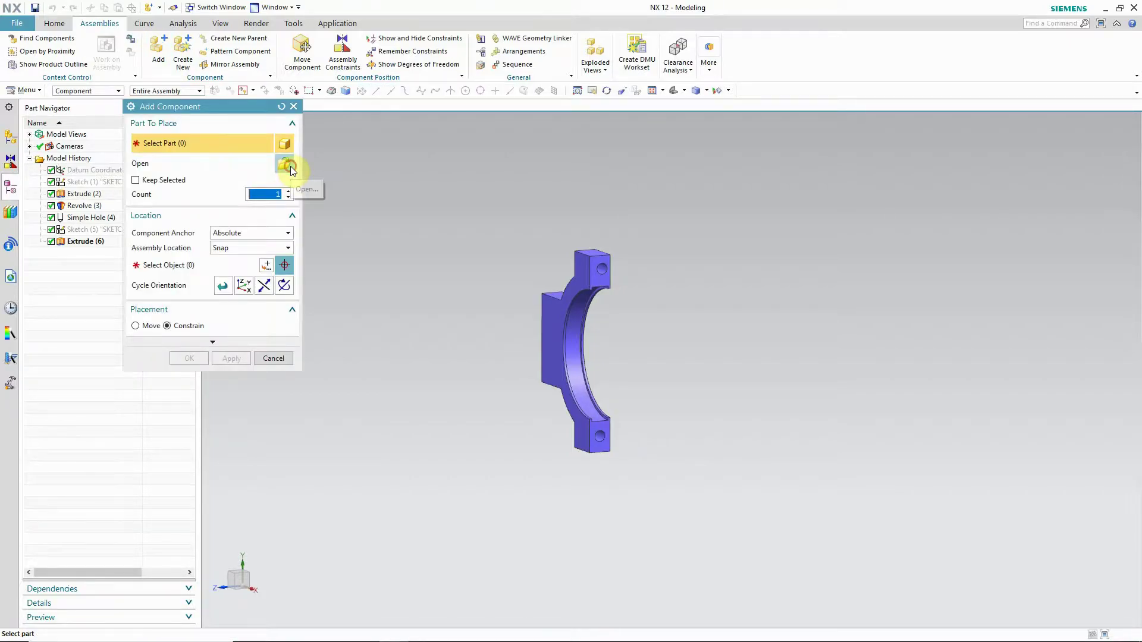
left_click(286, 165)
left_click(141, 301)
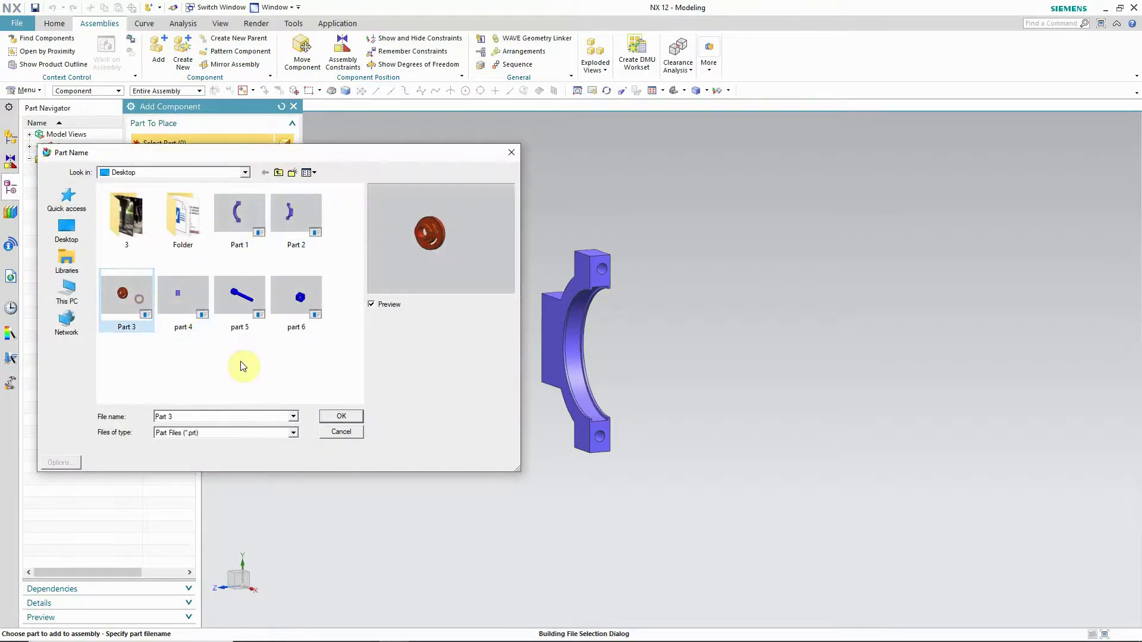
left_click(339, 415)
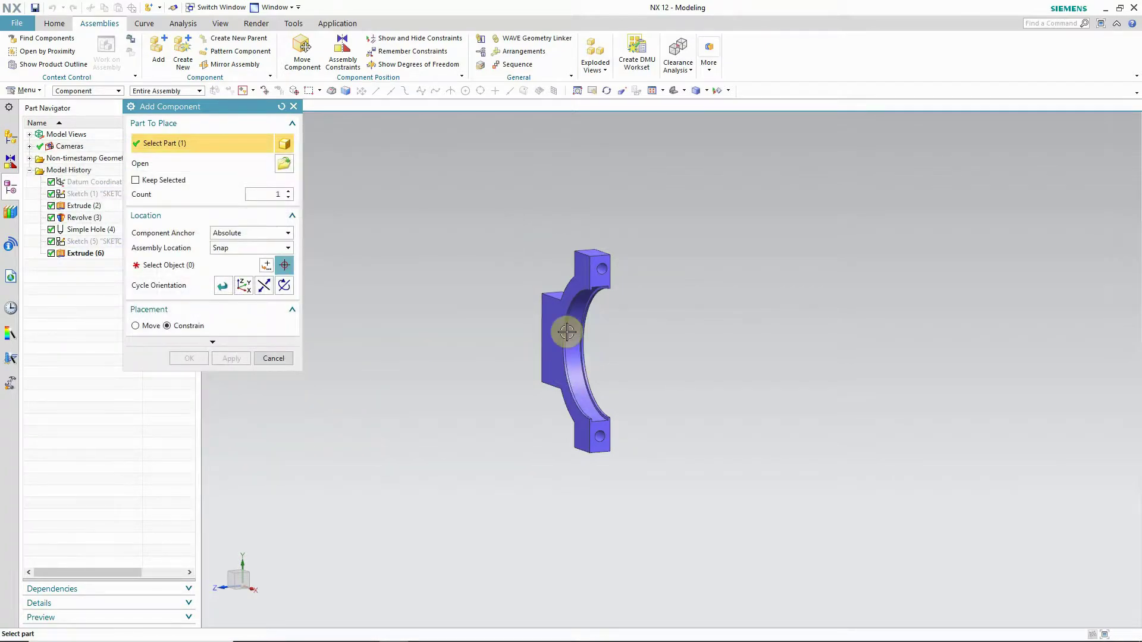
left_click(173, 266)
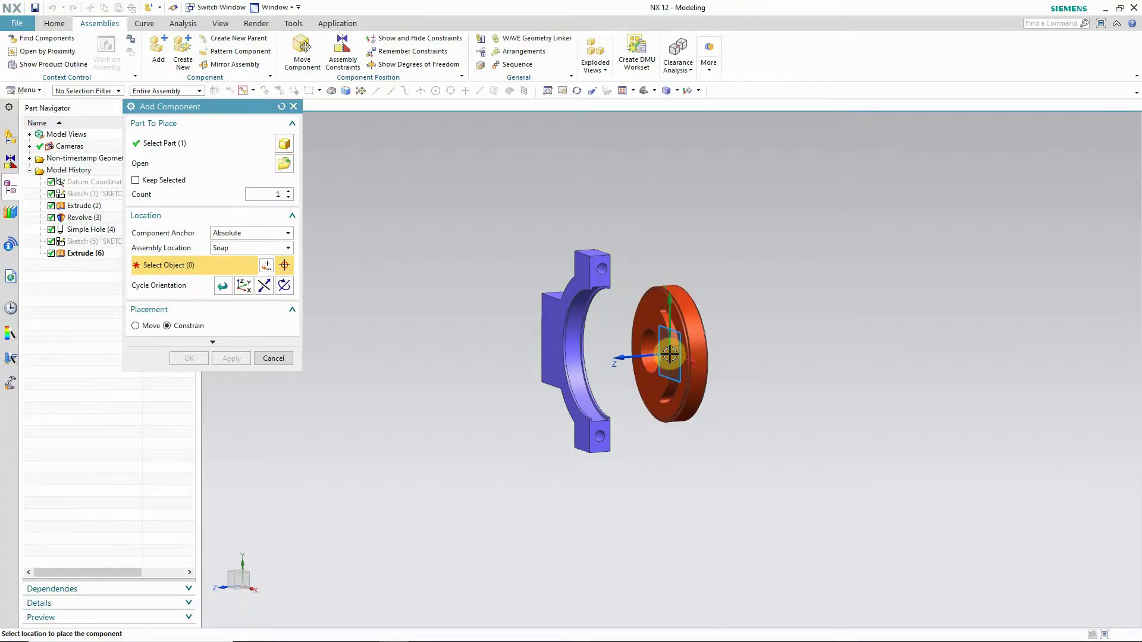
left_click(670, 354)
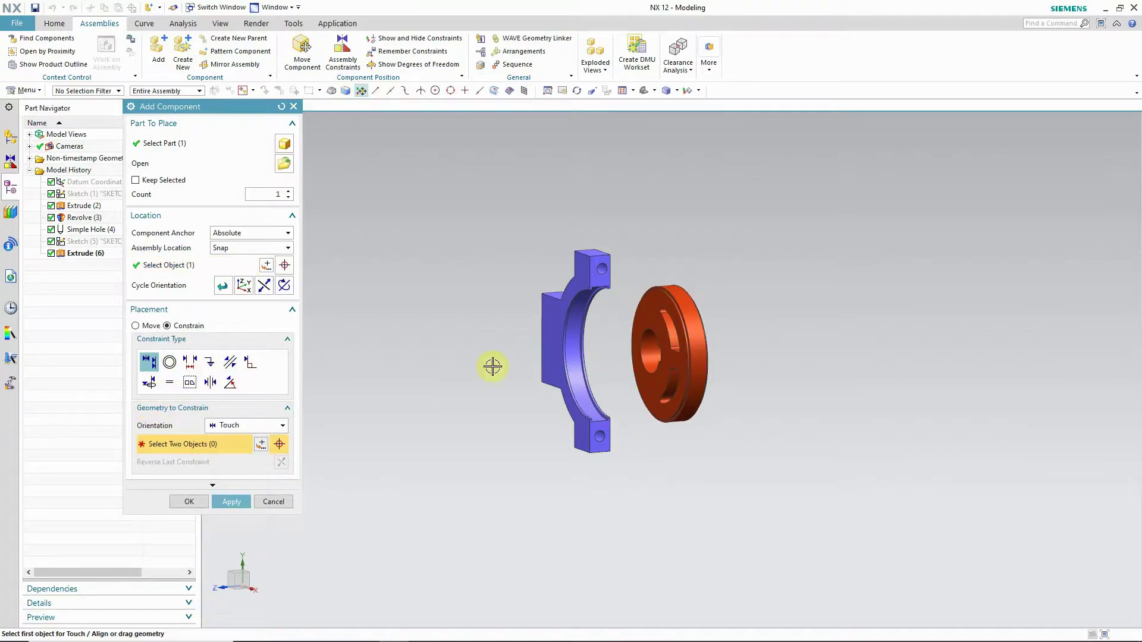
Step: Apply a Touch constraint between the narrow annular face on Part 3's rim and the side face of the bracket's inner groove
scroll(714, 285, "up", 5)
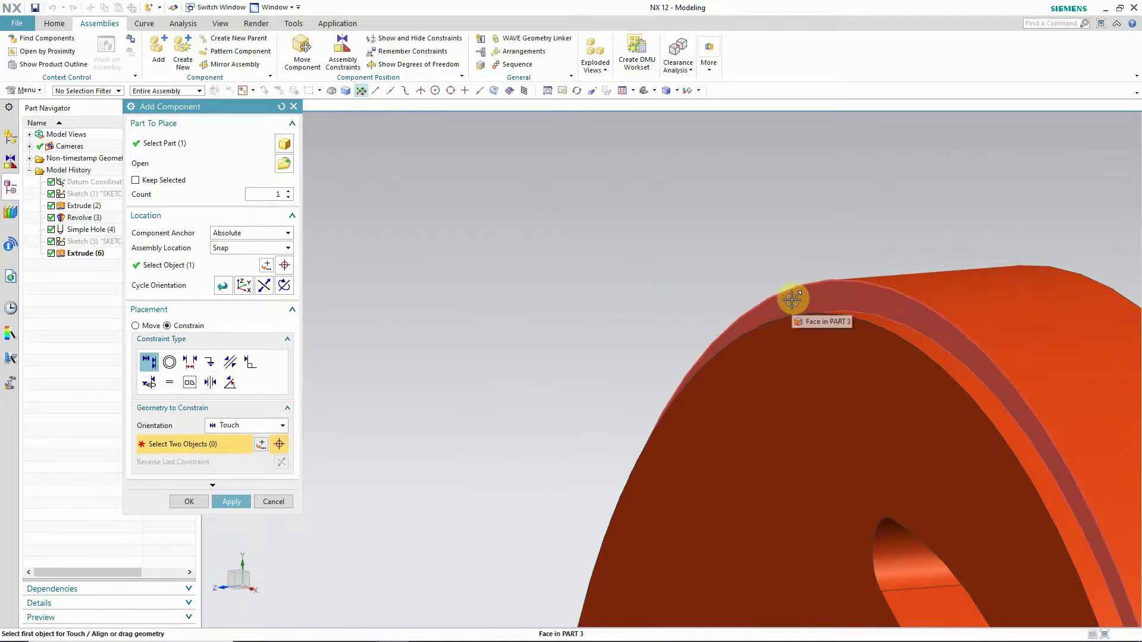
left_click(791, 299)
scroll(898, 288, "down", 5)
right_click(741, 200)
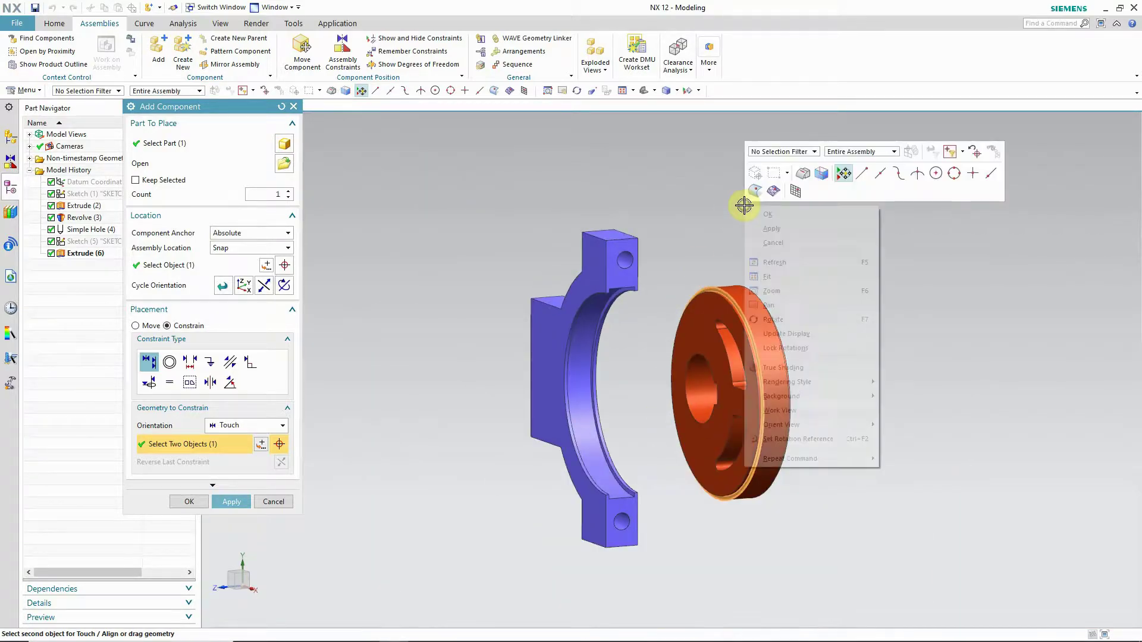
left_click(780, 324)
left_click_drag(853, 279, 812, 275)
right_click(812, 254)
left_click(841, 357)
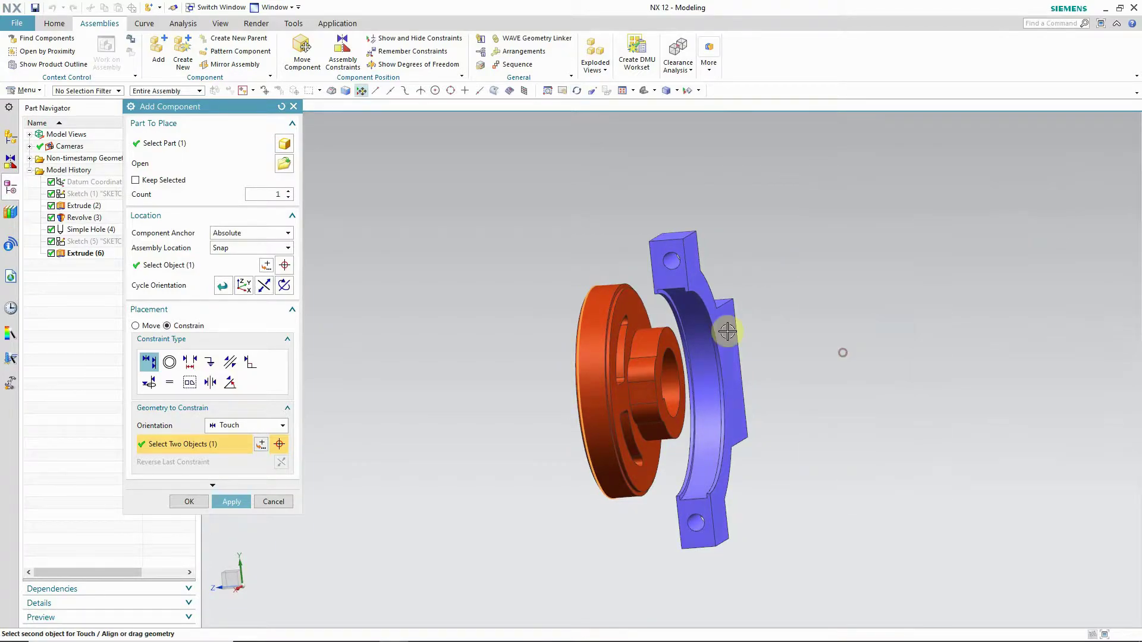
scroll(660, 292, "up", 6)
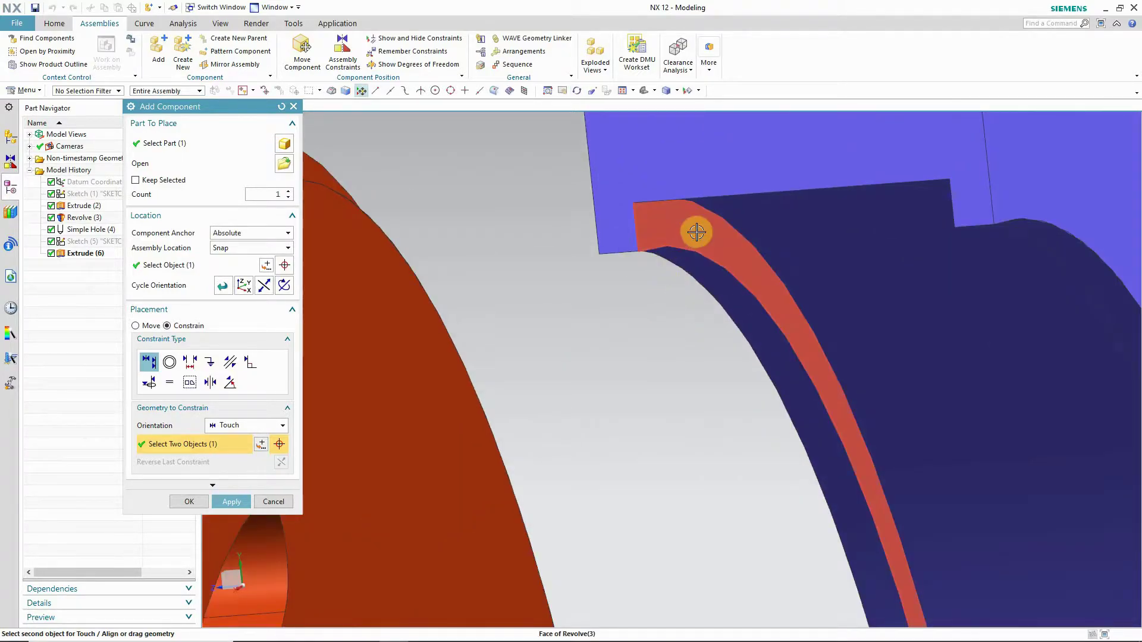
left_click(689, 233)
scroll(624, 271, "down", 5)
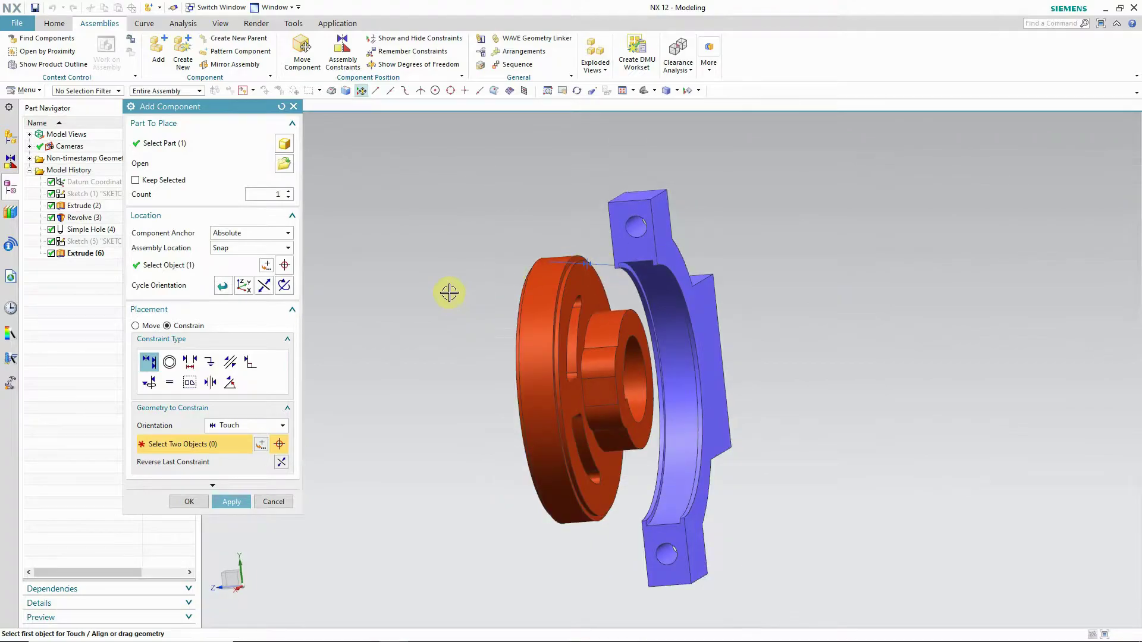
Step: Touch Part 3's outer cylindrical face to the bracket's curved inner face and apply the placement
right_click(449, 293)
left_click(467, 408)
left_click_drag(421, 359, 566, 348)
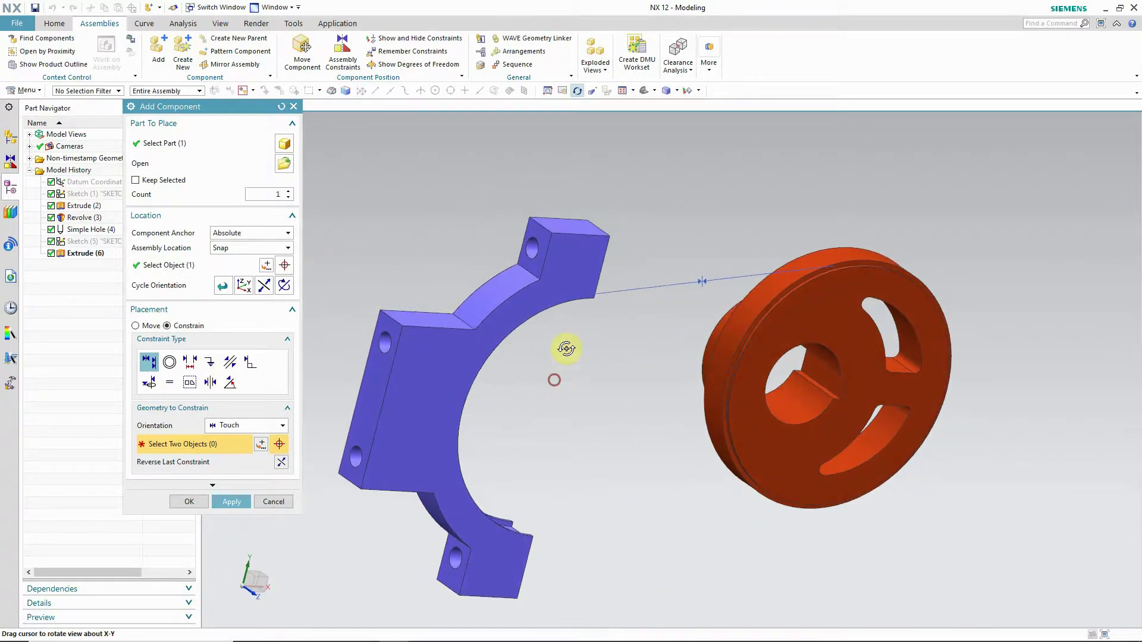
right_click(704, 178)
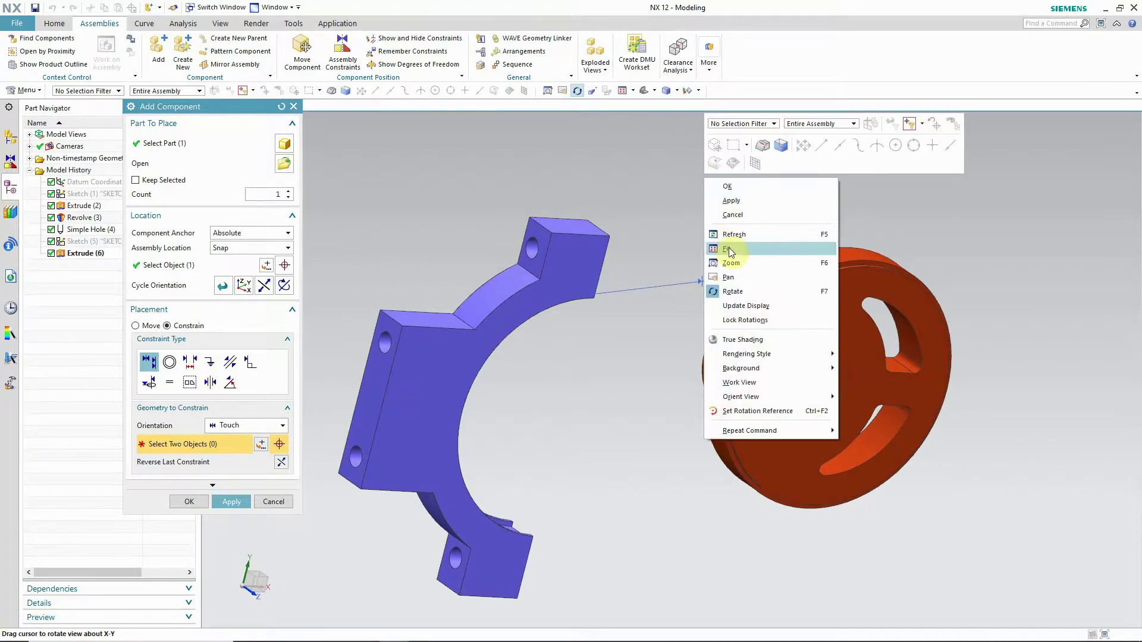
left_click(734, 291)
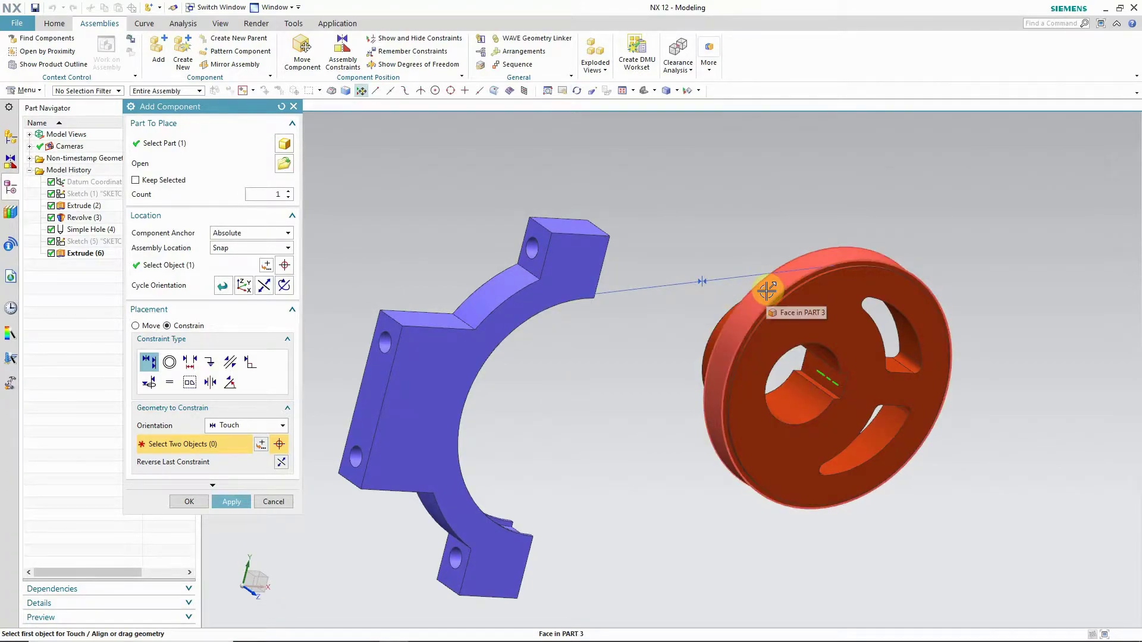
left_click(764, 289)
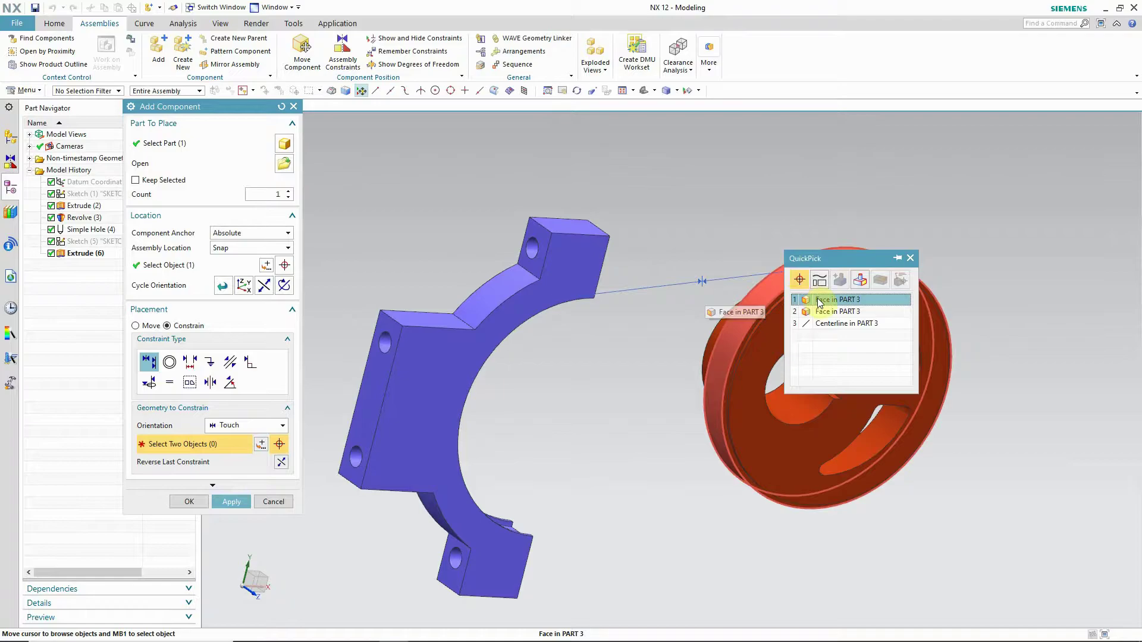
left_click(819, 300)
right_click(746, 174)
left_click(785, 288)
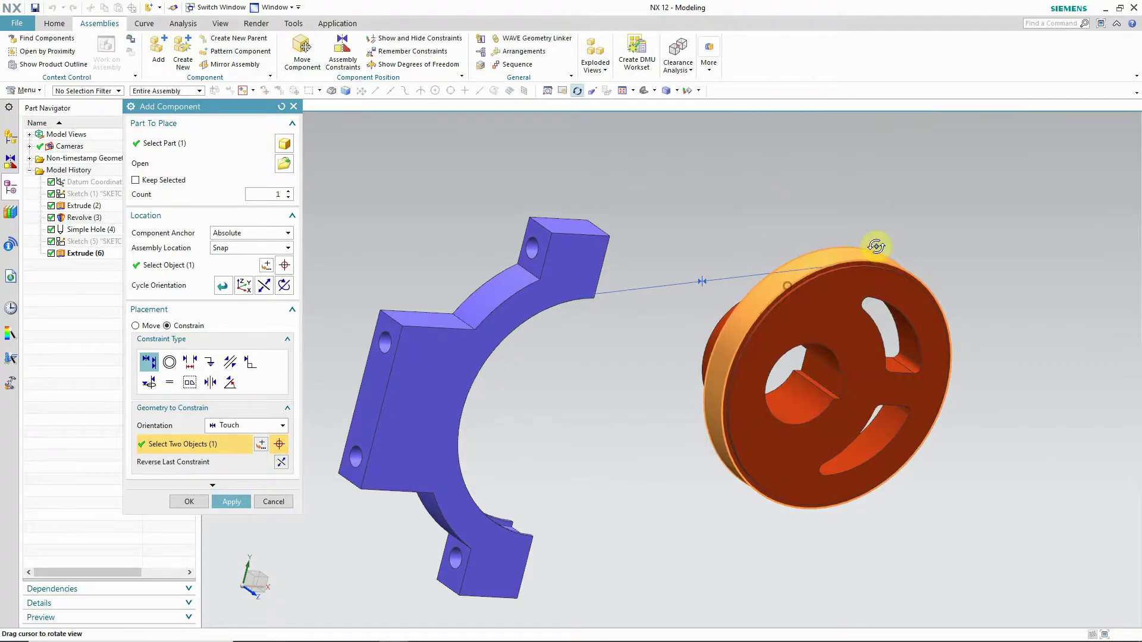
left_click_drag(834, 213, 780, 209)
right_click(738, 189)
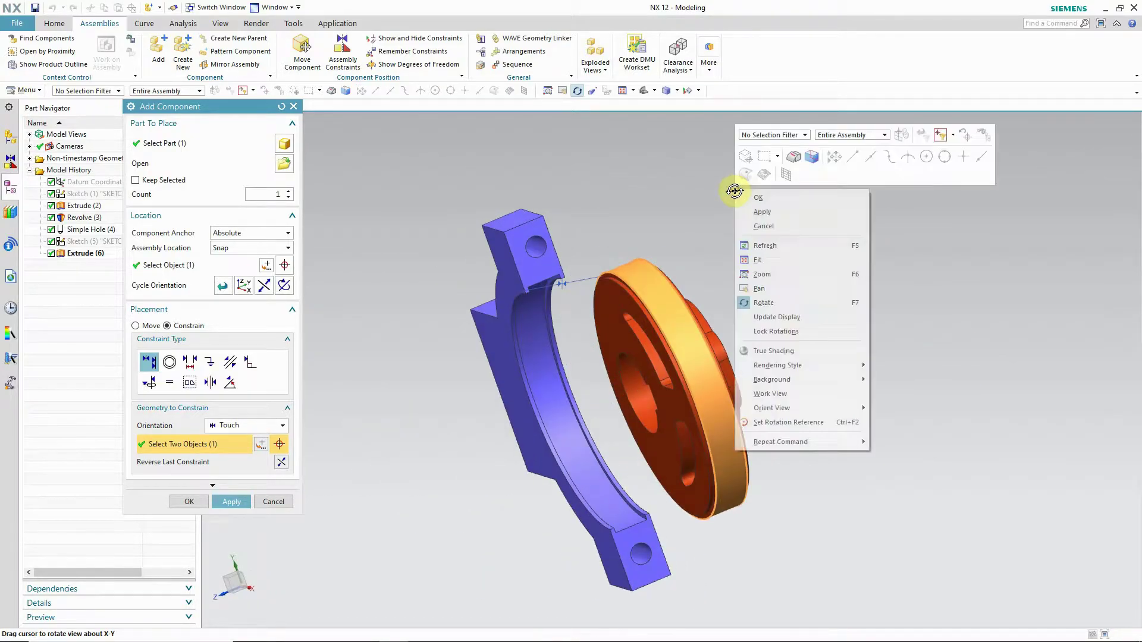
left_click(763, 303)
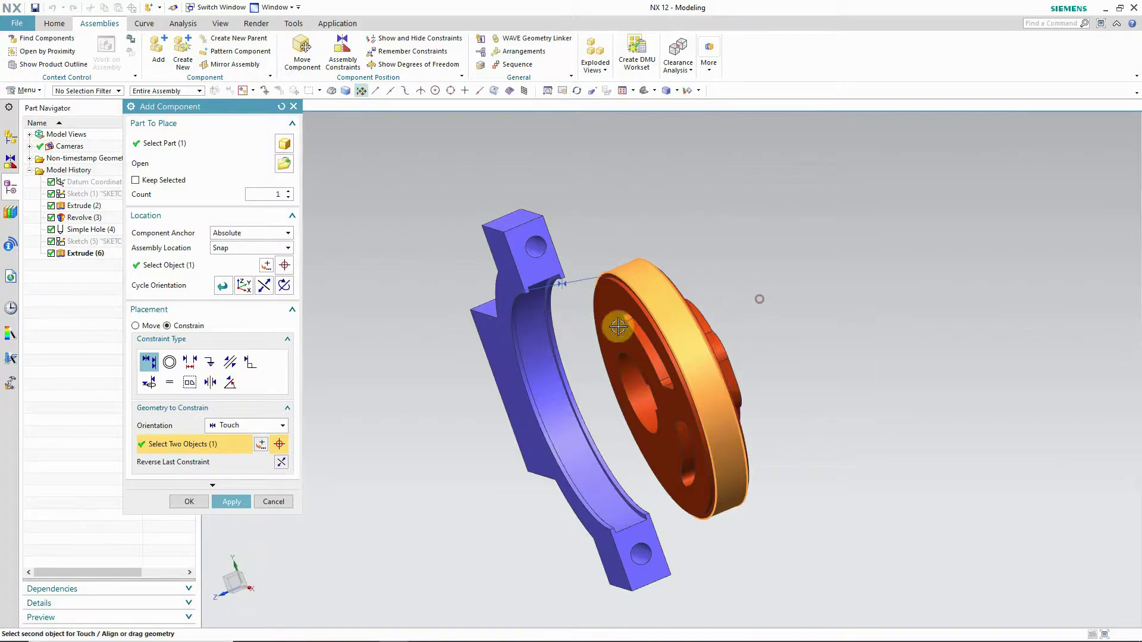
left_click(528, 352)
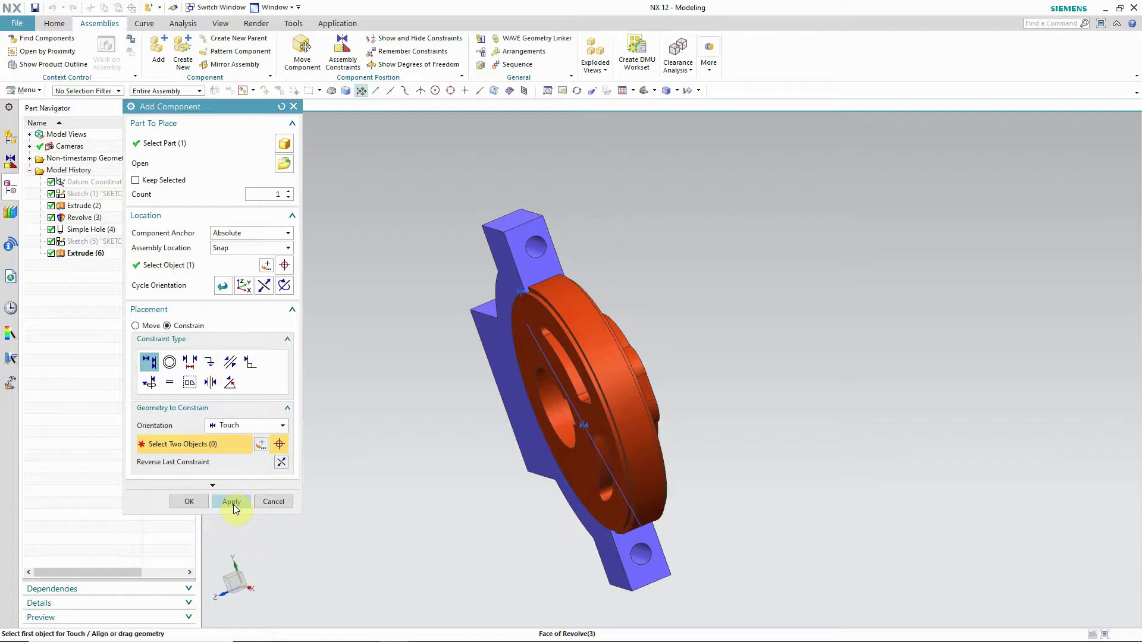
left_click(232, 503)
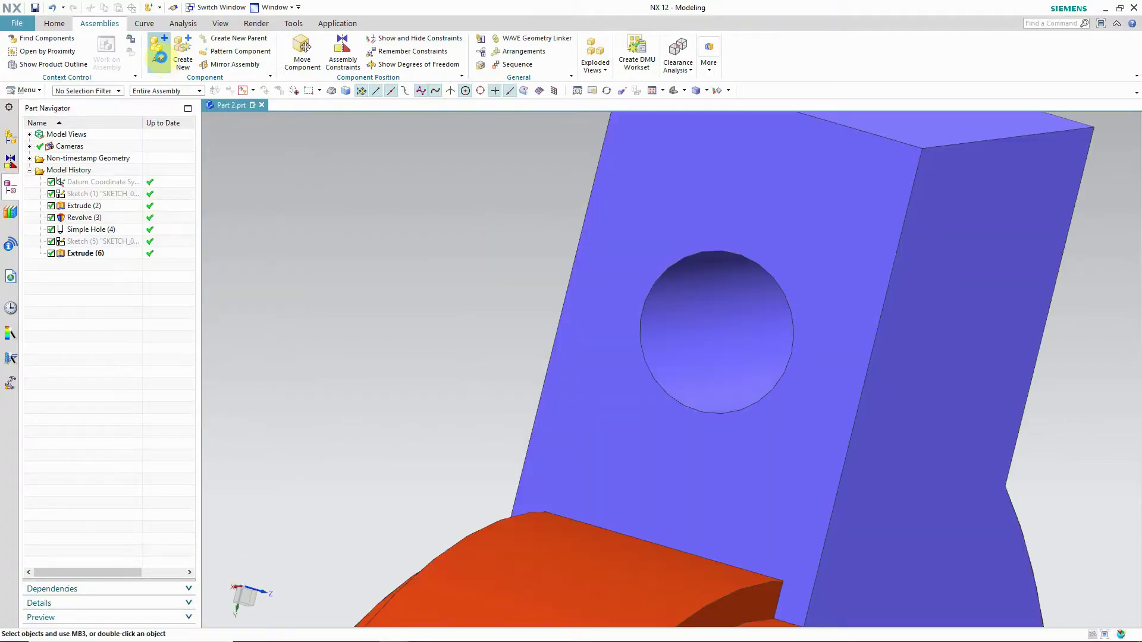
Step: Add part 4 from the Desktop as a component, place it beside the bracket and set its placement to Move
left_click(159, 56)
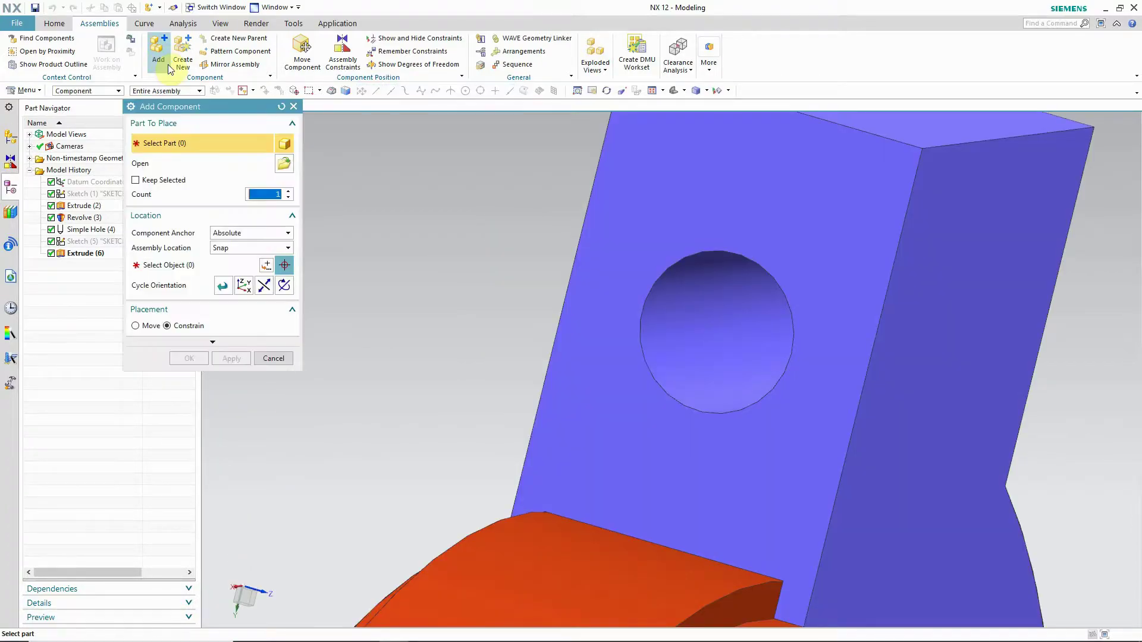
left_click(284, 166)
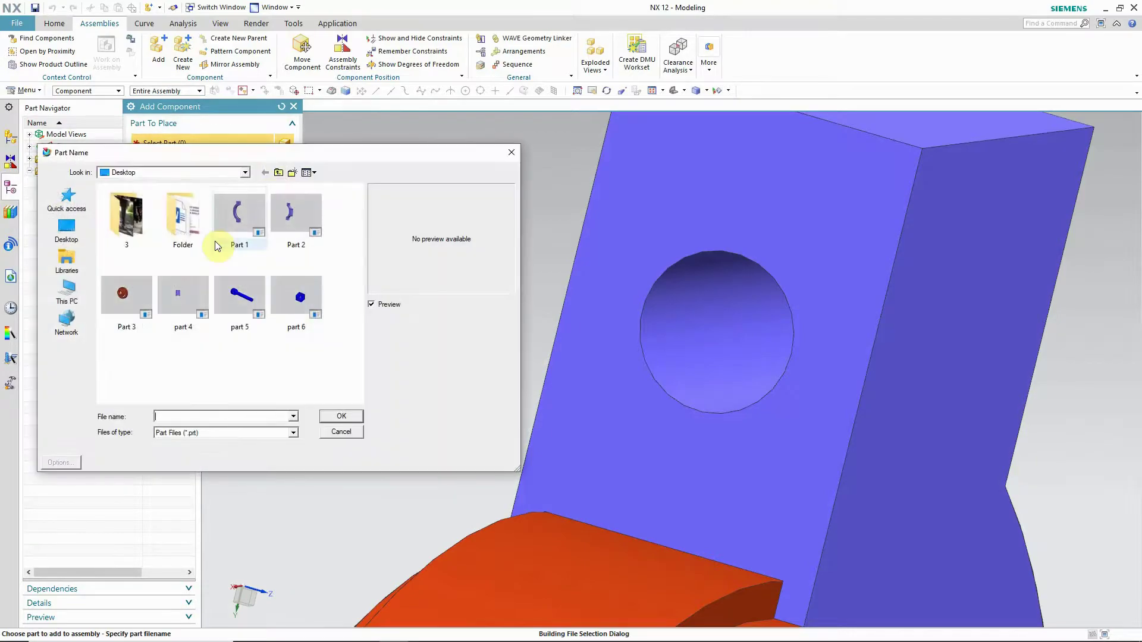
left_click(196, 297)
left_click(355, 420)
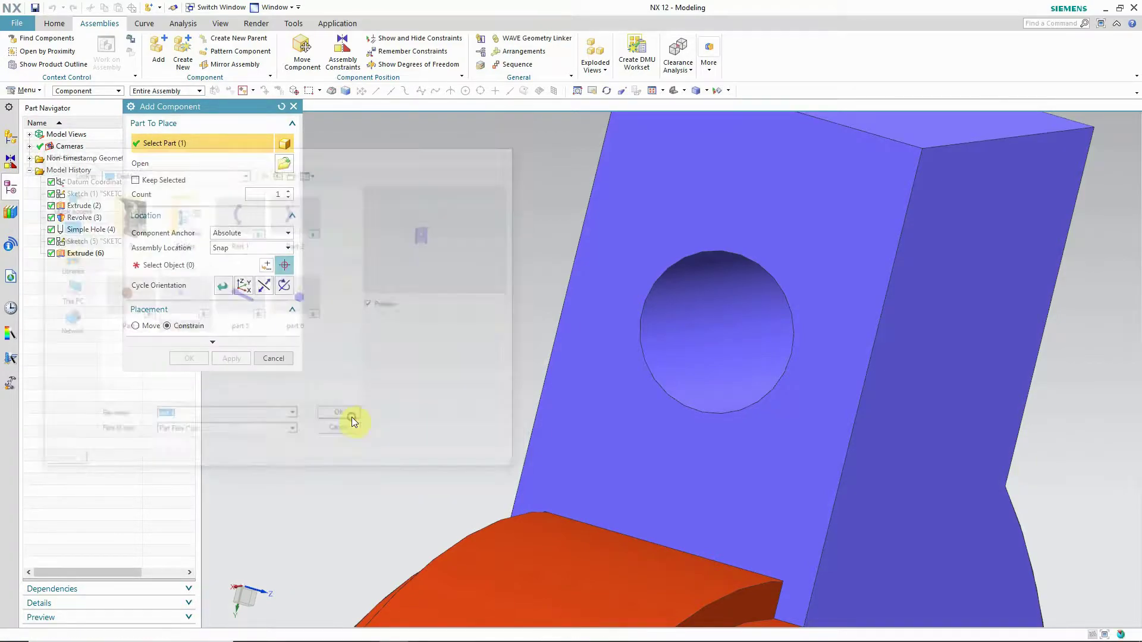
scroll(543, 408, "down", 8)
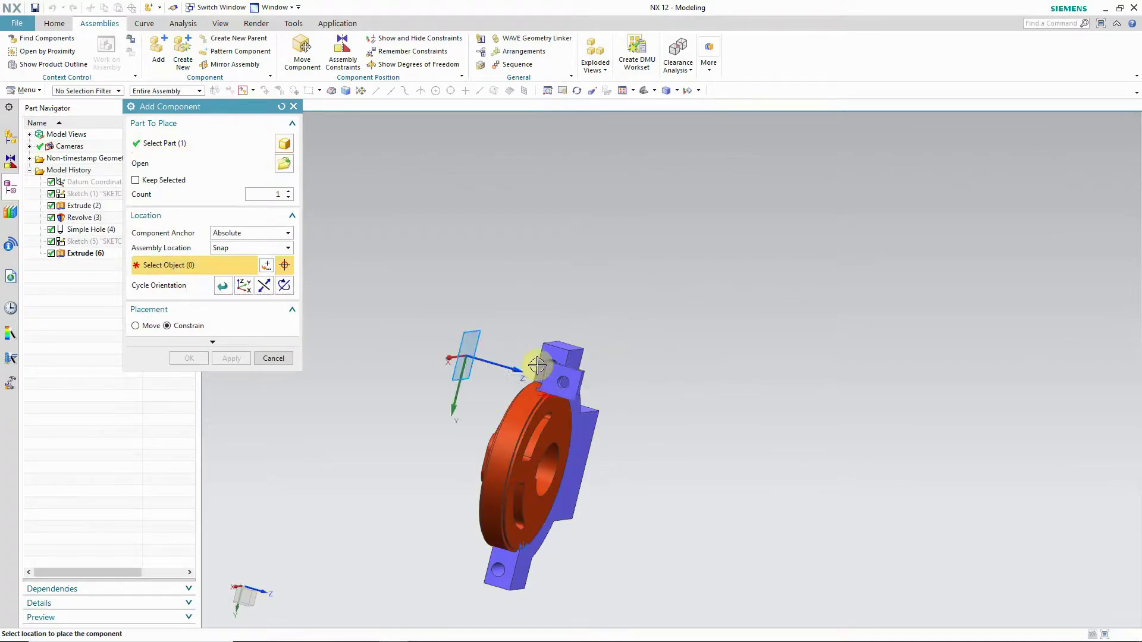
left_click(581, 424)
scroll(581, 424, "up", 6)
scroll(720, 449, "down", 3)
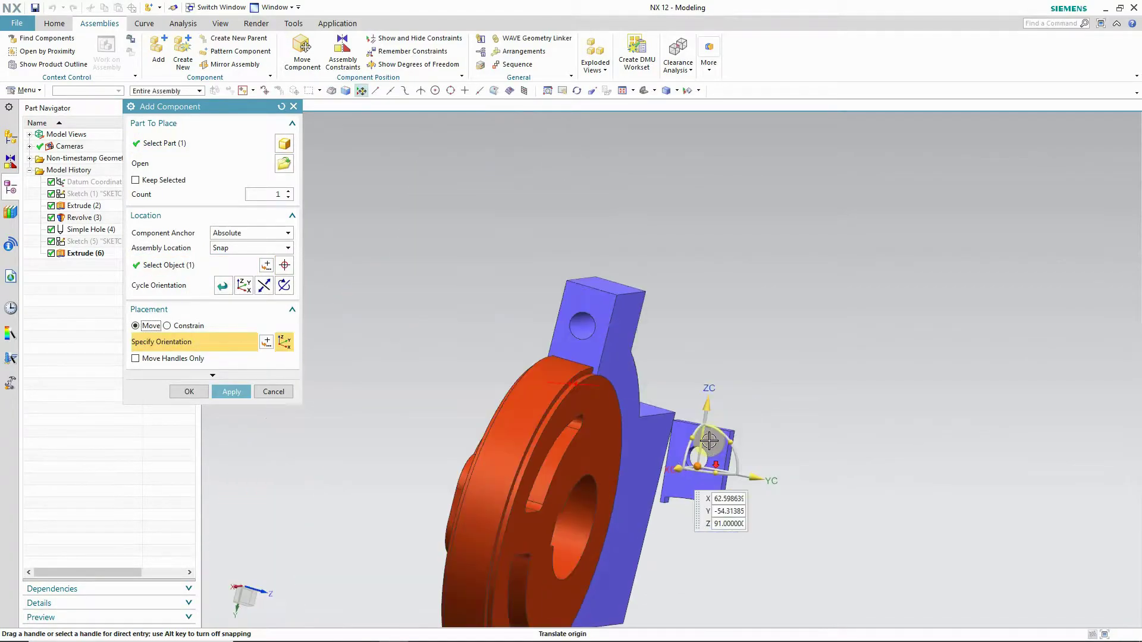
Step: Move part 4 in line with the bracket's upper lug, to about Y -83.3 and Z 0
right_click(760, 317)
left_click(795, 431)
left_click_drag(798, 393, 831, 390)
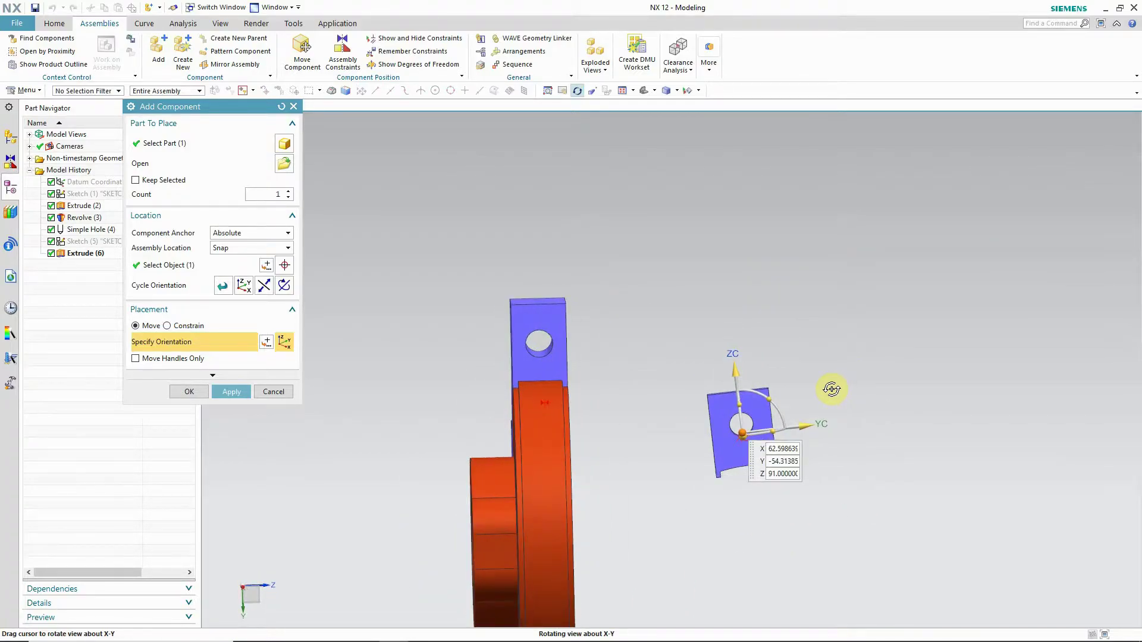
left_click_drag(808, 334, 808, 329)
right_click(809, 326)
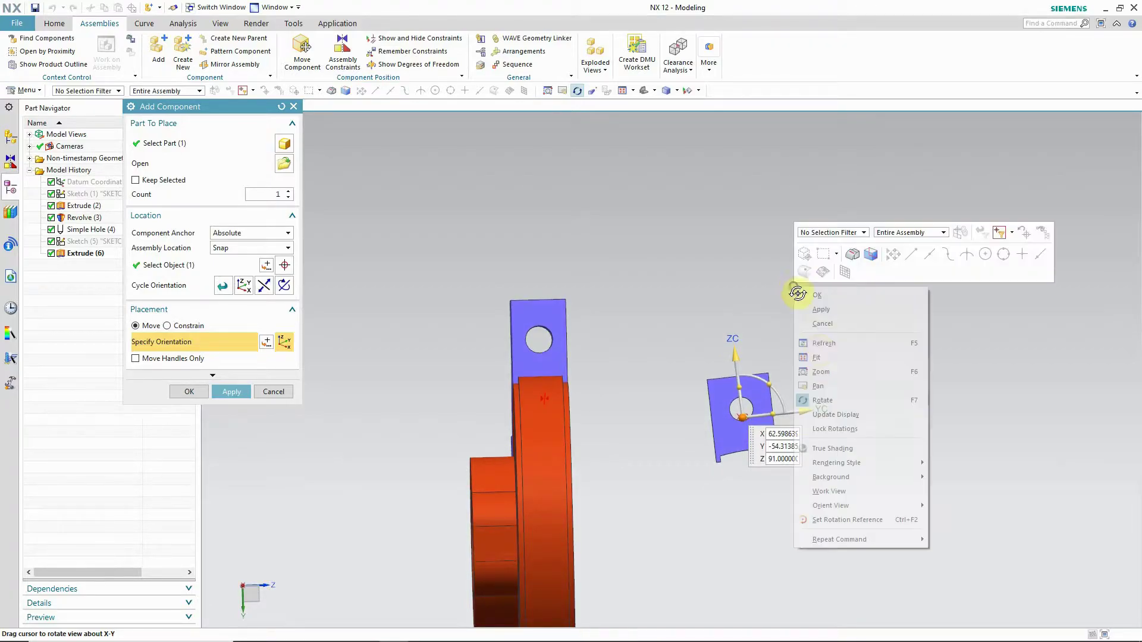
left_click(826, 406)
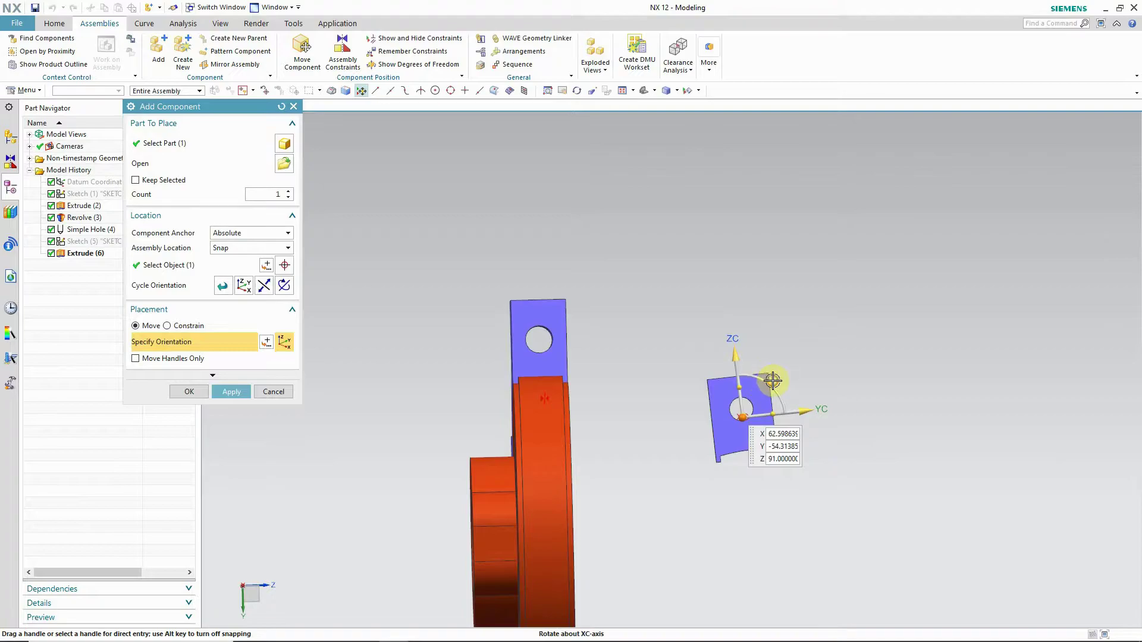
left_click_drag(773, 381, 598, 420)
left_click_drag(541, 355, 540, 294)
Step: Switch part 4's placement to Constrain and align its hole with the hole in the bracket's upper lug using Infer Center/Axis
right_click(613, 289)
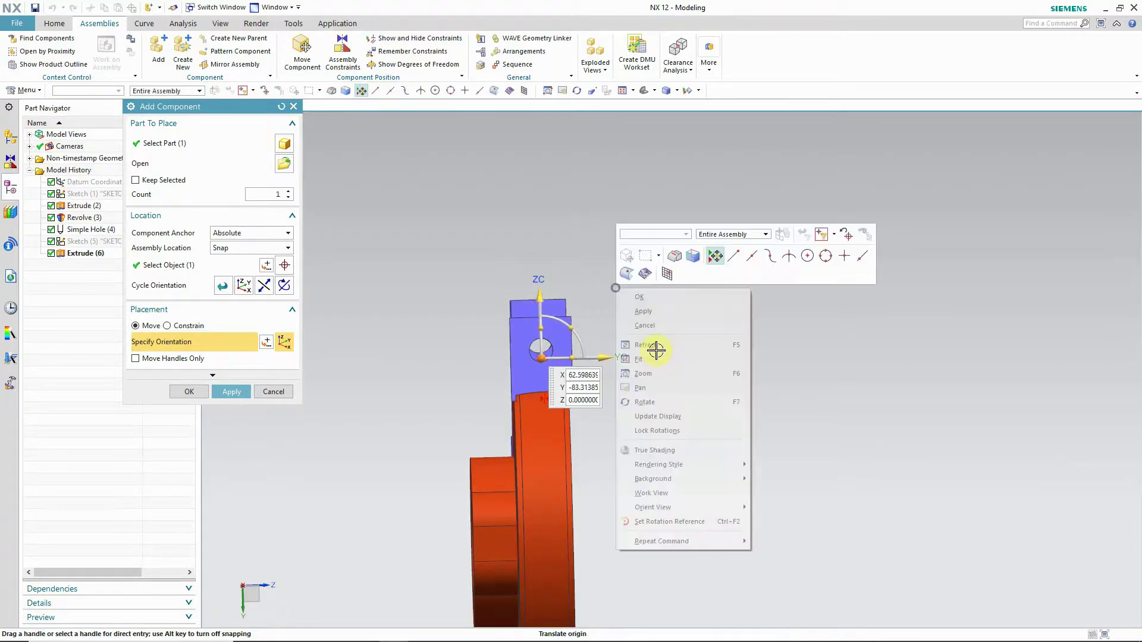
left_click(644, 402)
mouse_move(739, 351)
left_mouse_down()
mouse_move(780, 334)
mouse_move(729, 347)
left_mouse_up()
right_click(586, 249)
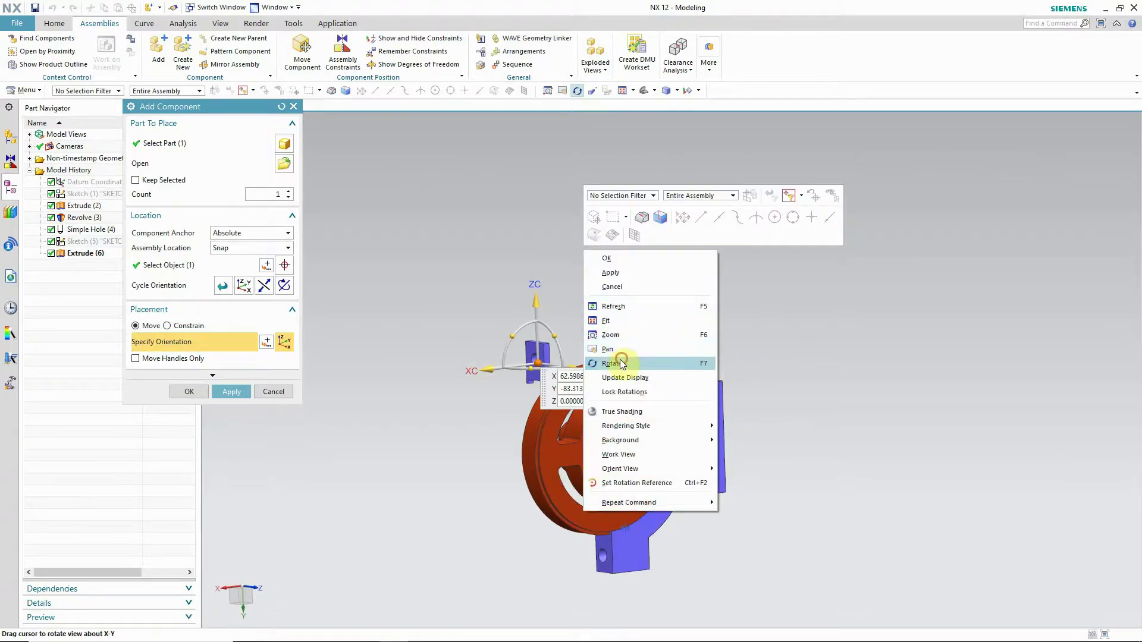
left_click(628, 351)
left_click(168, 326)
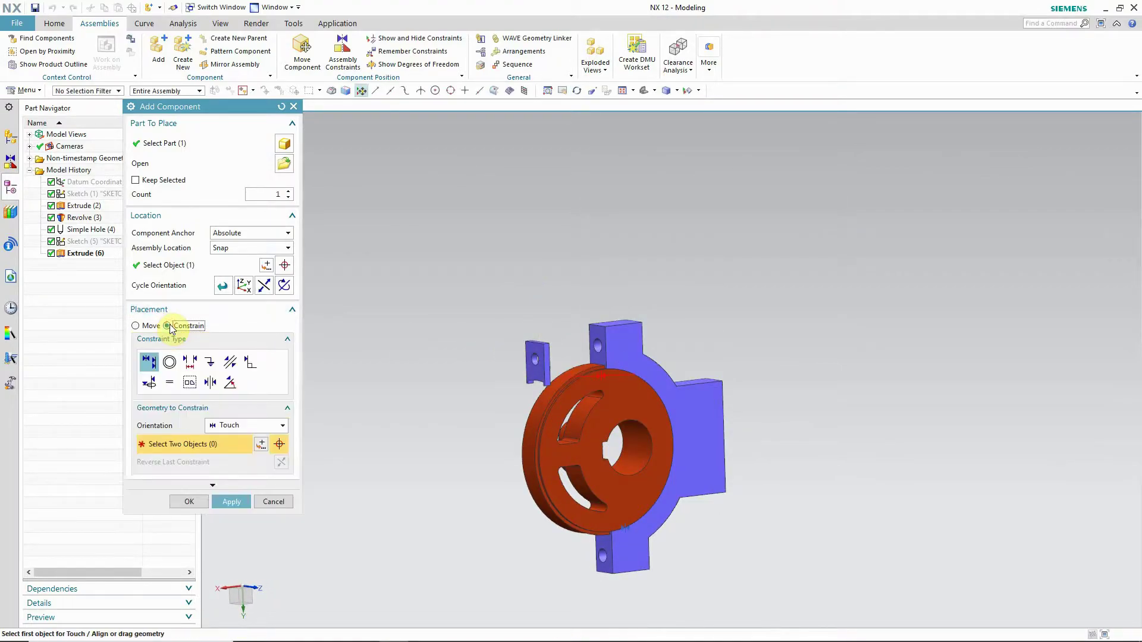
left_click(241, 423)
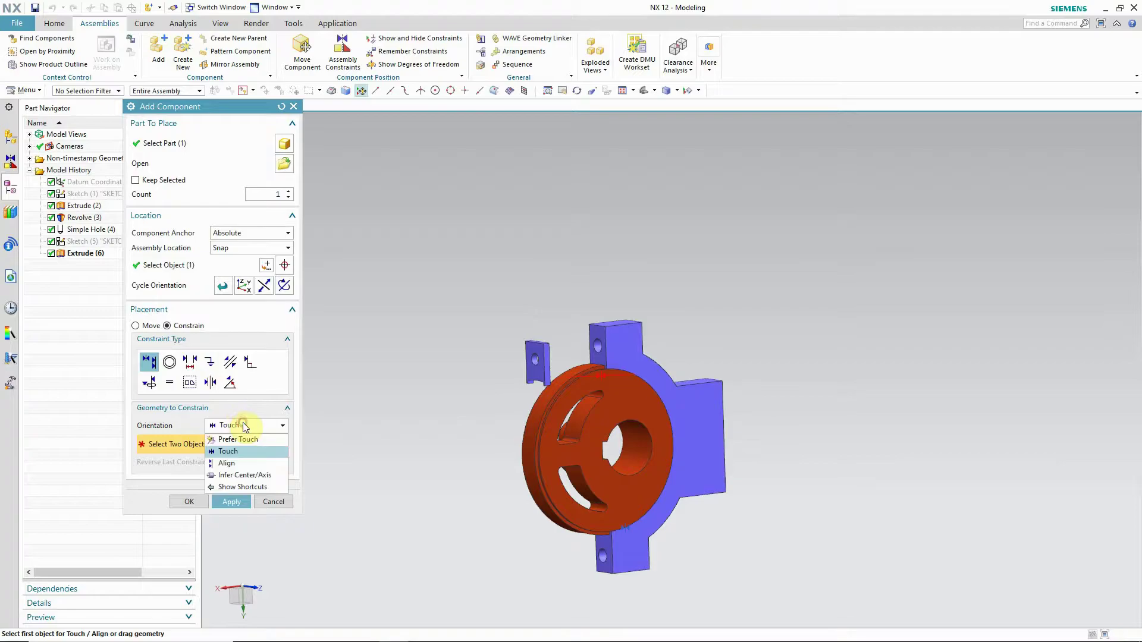
left_click(253, 479)
scroll(476, 404, "up", 5)
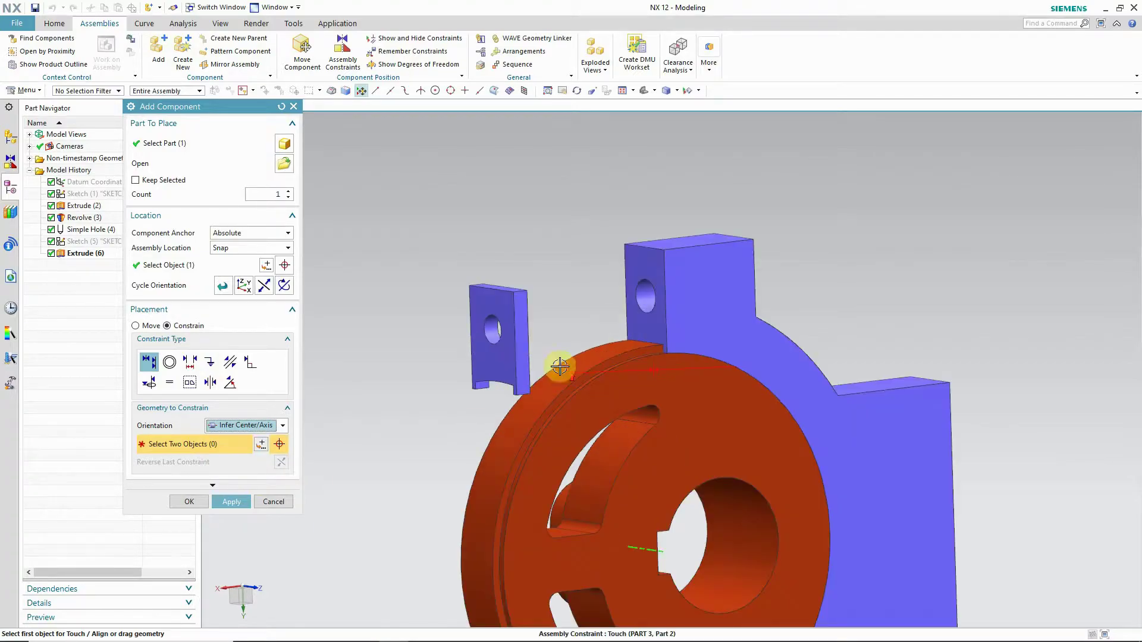
left_click(499, 352)
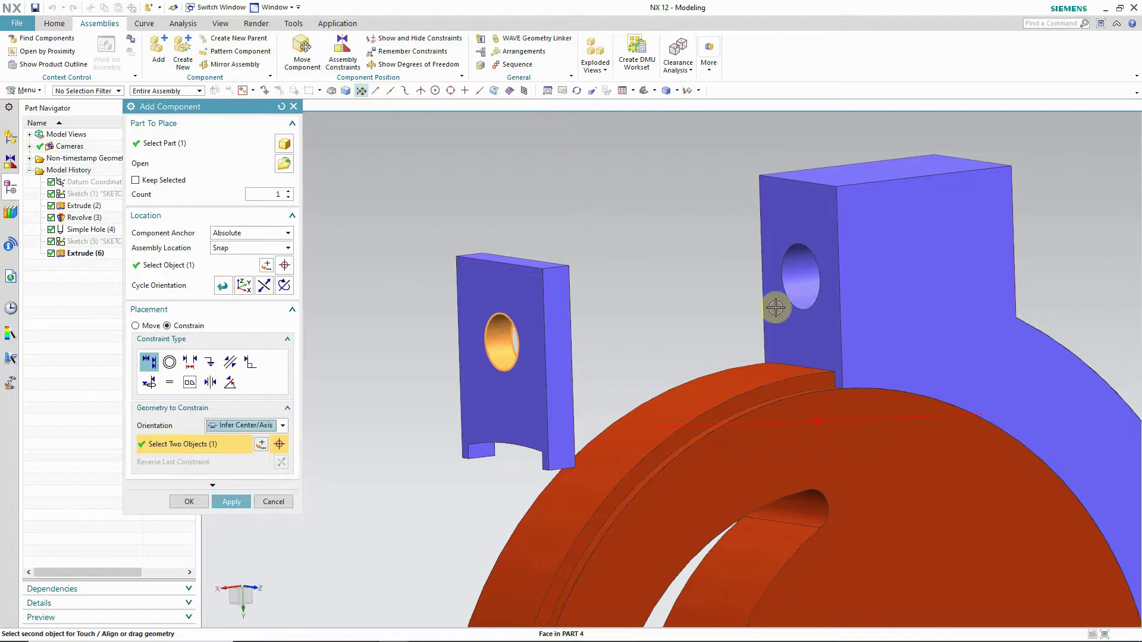
left_click(803, 287)
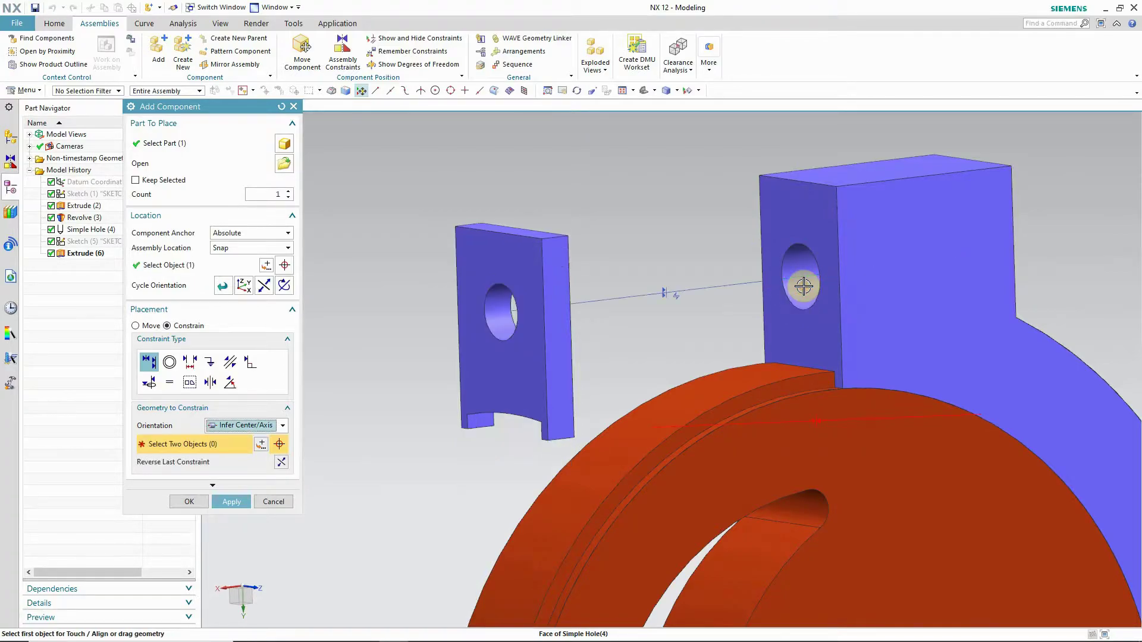
Step: Apply a Touch constraint between the holed end face of the bracket's upper lug and the facing flat side of part 4
left_click(282, 426)
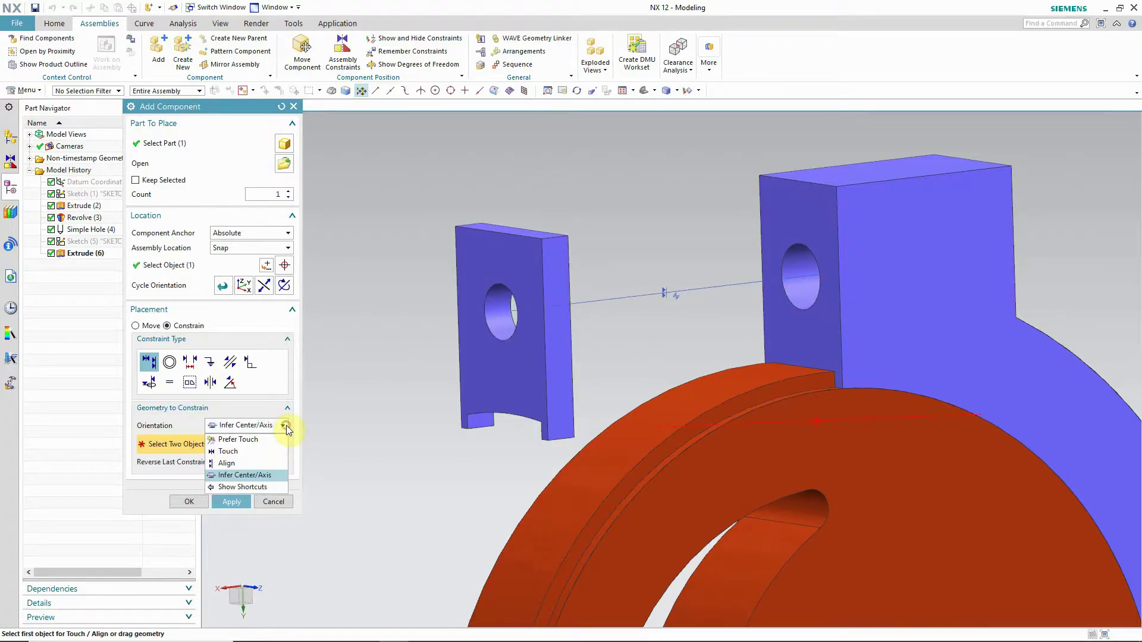
left_click(259, 451)
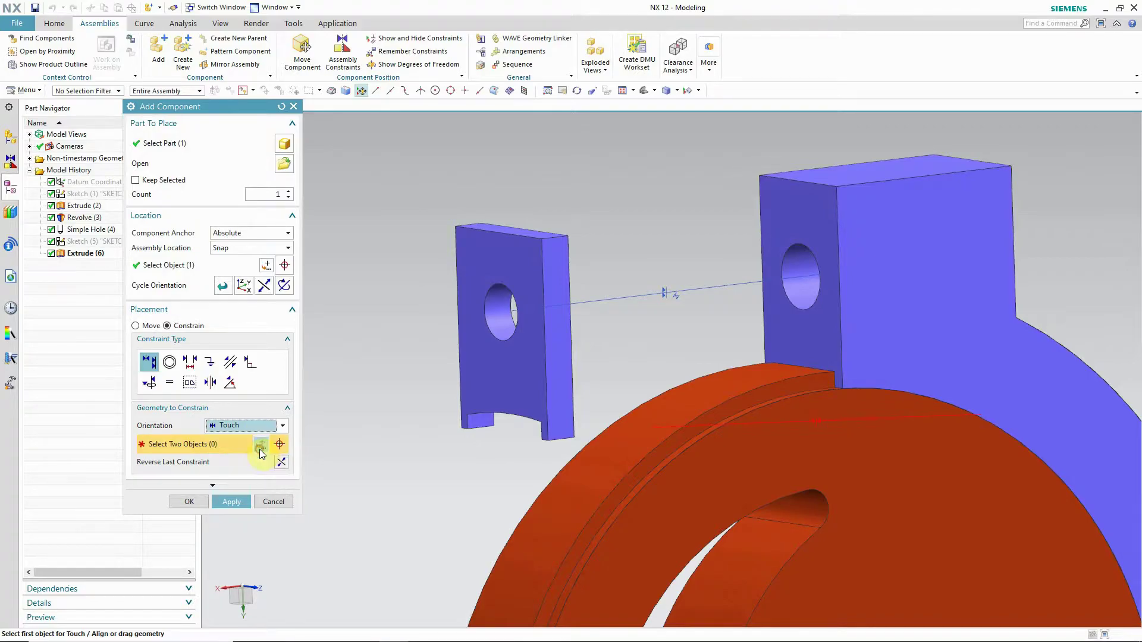
scroll(392, 400, "down", 3)
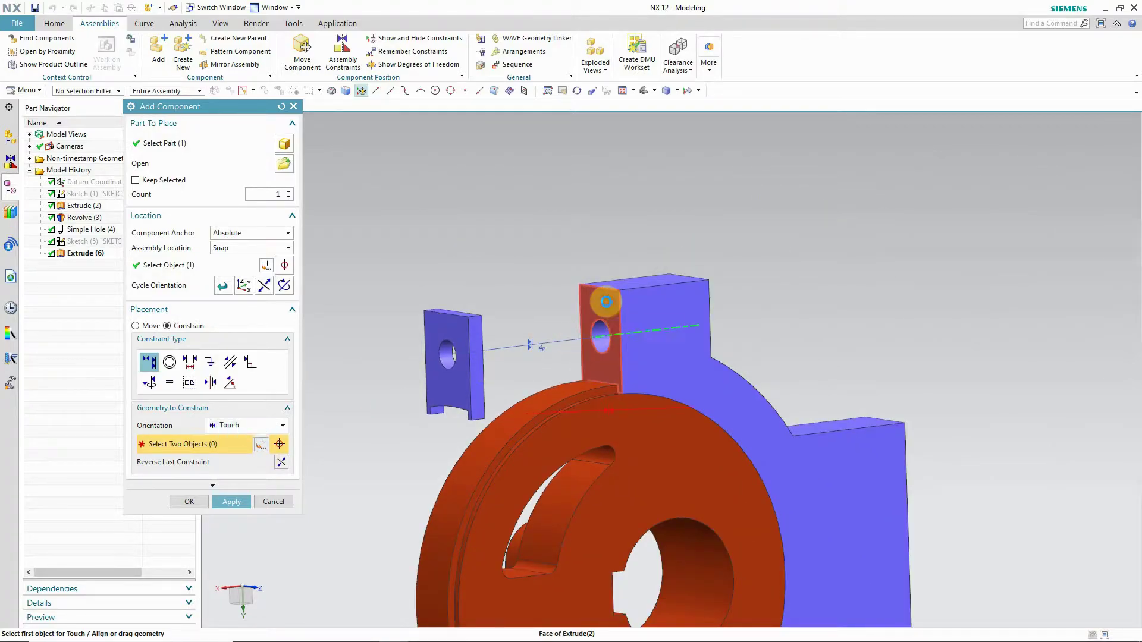
left_click(607, 302)
right_click(846, 202)
left_click(893, 320)
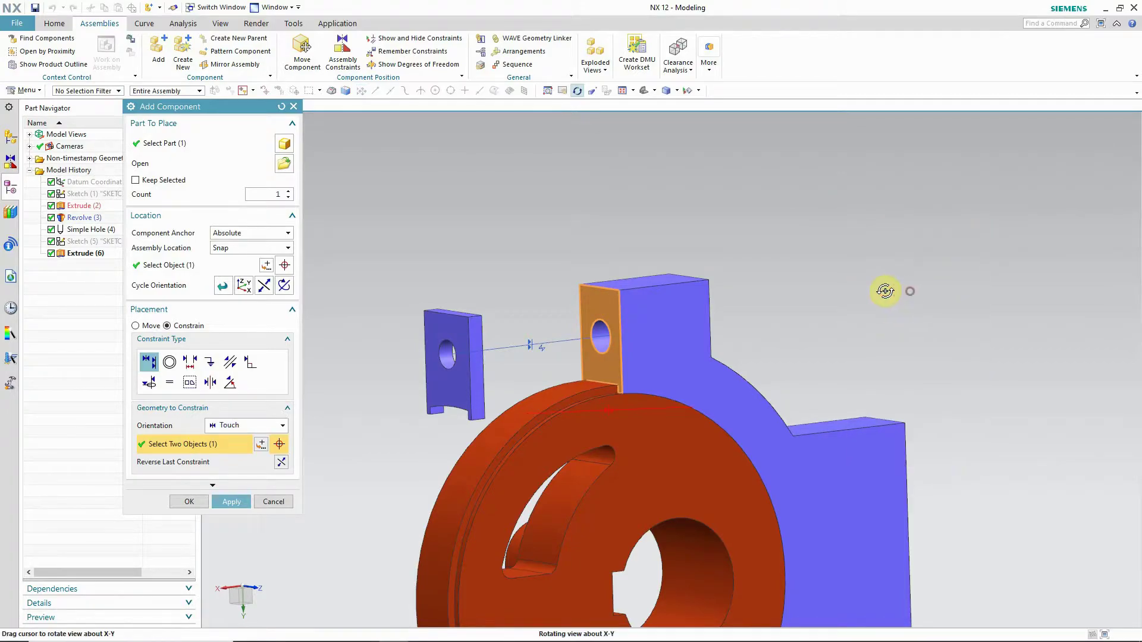
left_click_drag(841, 288, 841, 298)
right_click(667, 228)
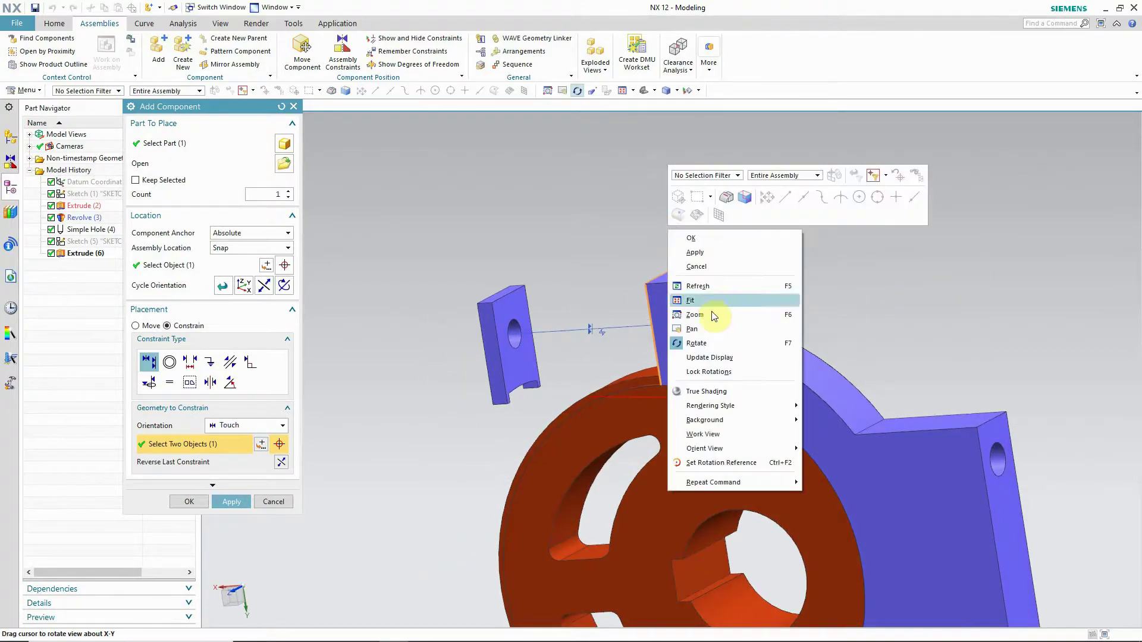
left_click(708, 344)
left_click(518, 304)
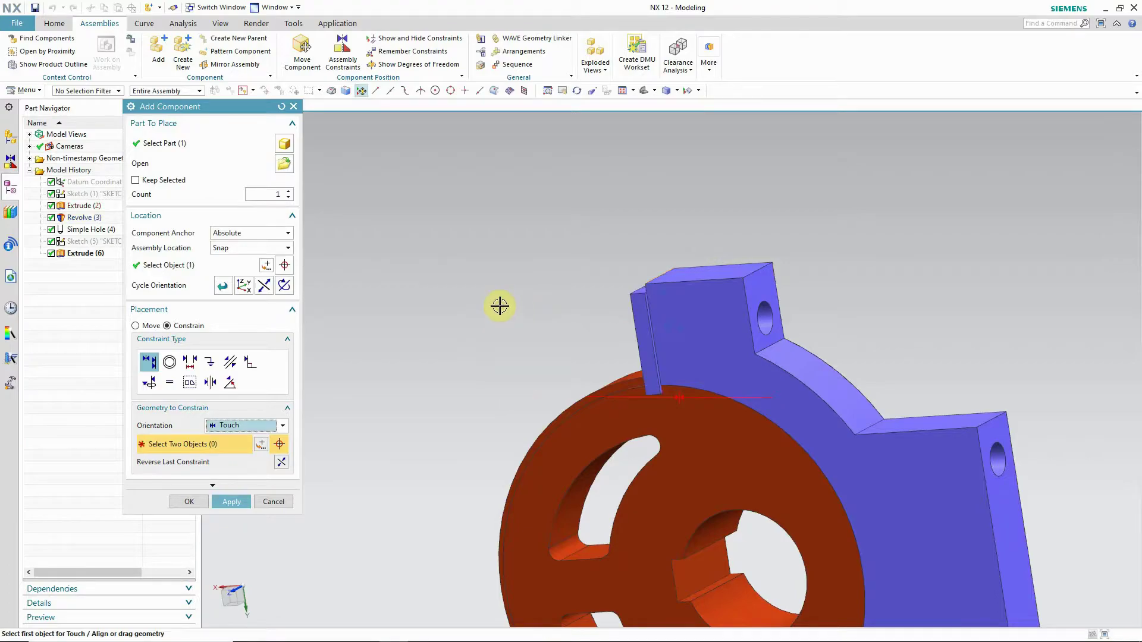
Step: Check part 4's seating on the bracket lug and apply its placement
scroll(500, 306, "down", 2)
right_click(474, 288)
left_click(516, 389)
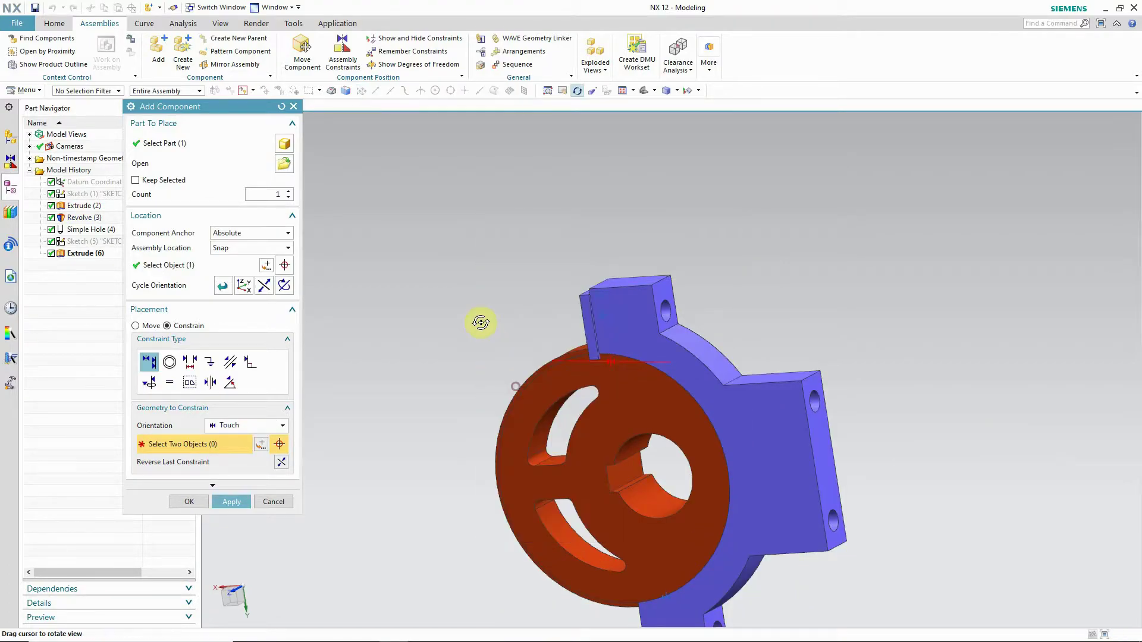
left_click_drag(481, 317, 530, 290)
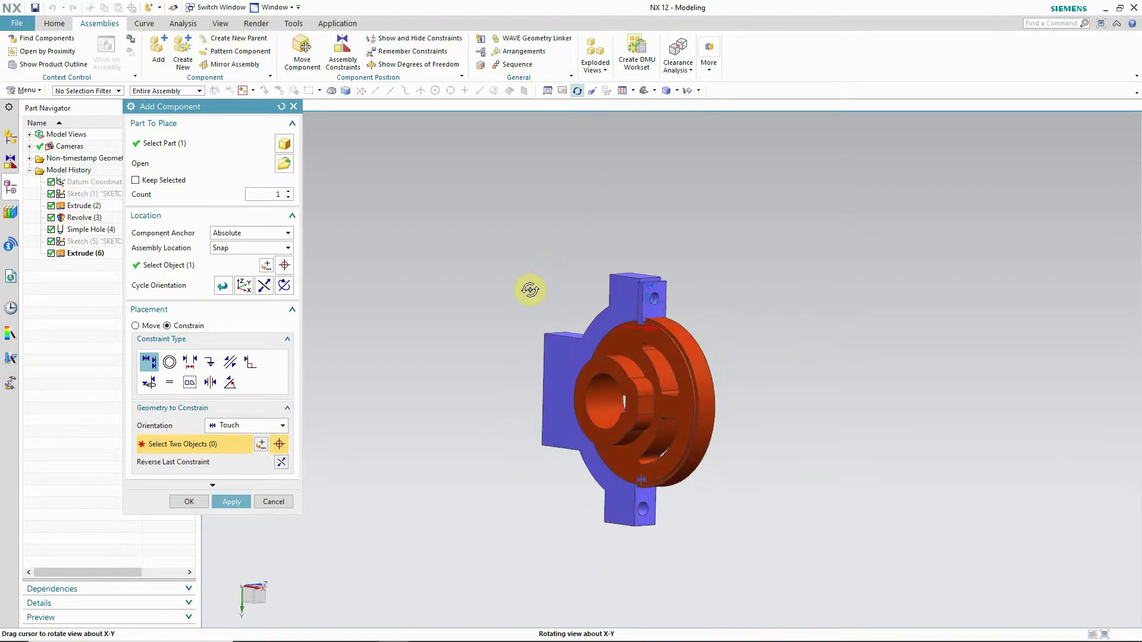
right_click(494, 268)
left_click(524, 382)
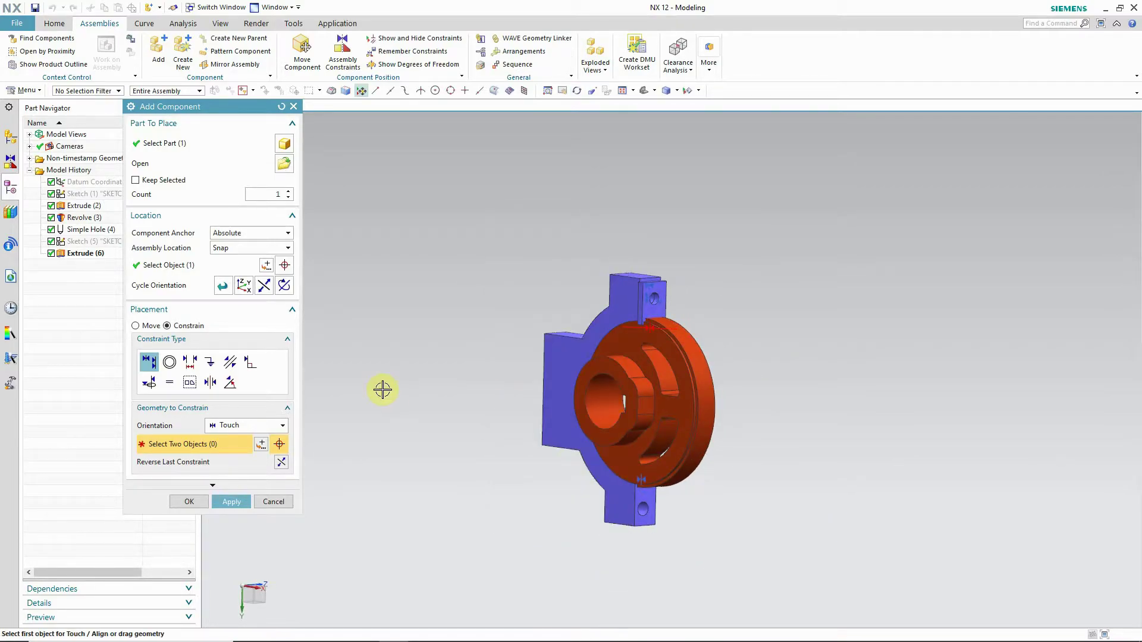
left_click(231, 502)
Step: Add Part 1 from the Desktop as a component and place it beside Part 3, opposite the bracket, at about X 100.9, Y 15.1, Z -12.5
left_click(238, 231)
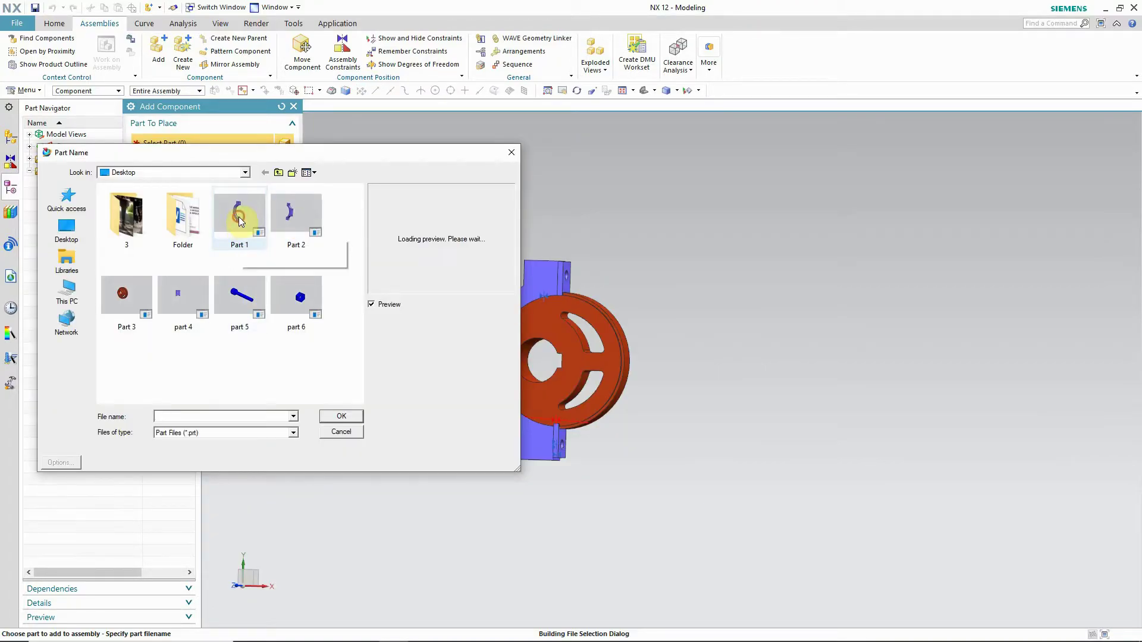
left_click(342, 417)
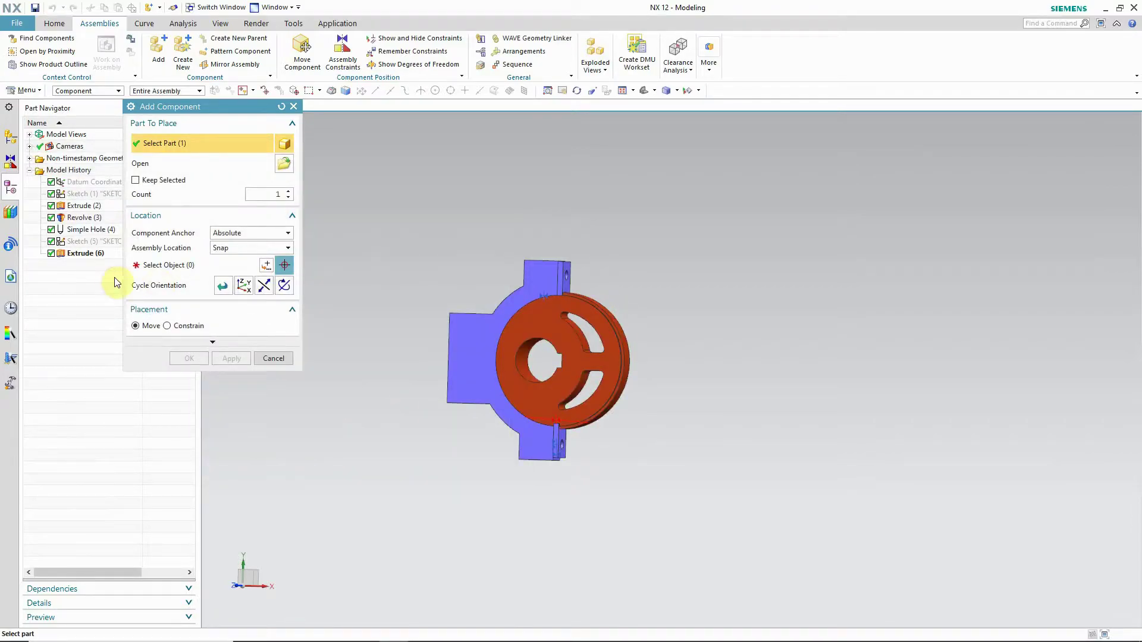
left_click(162, 266)
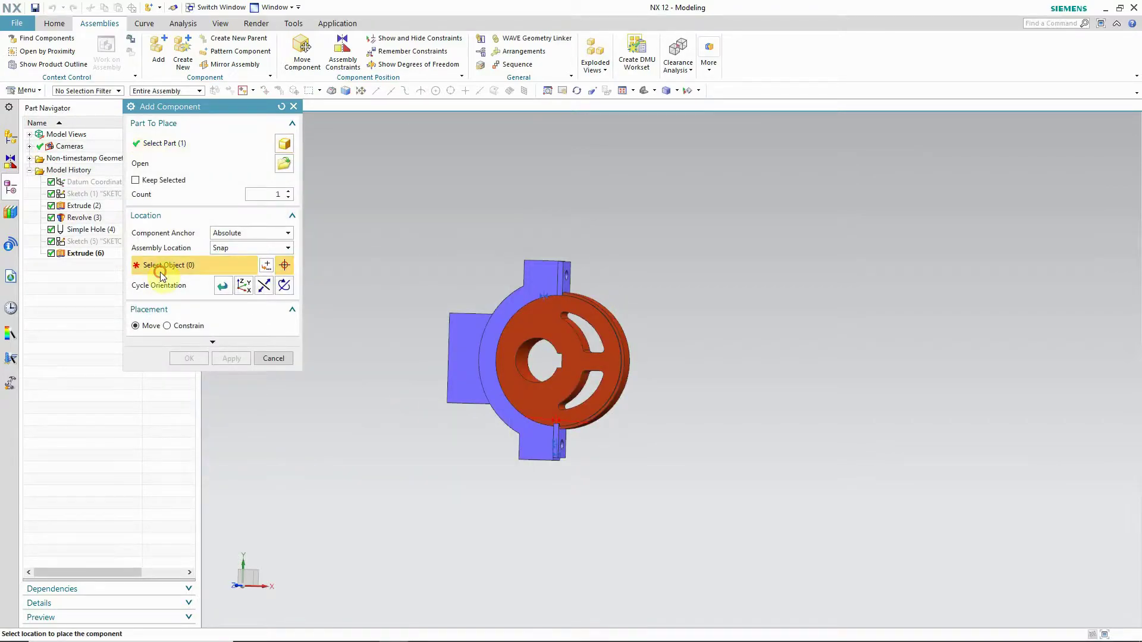
left_click(621, 337)
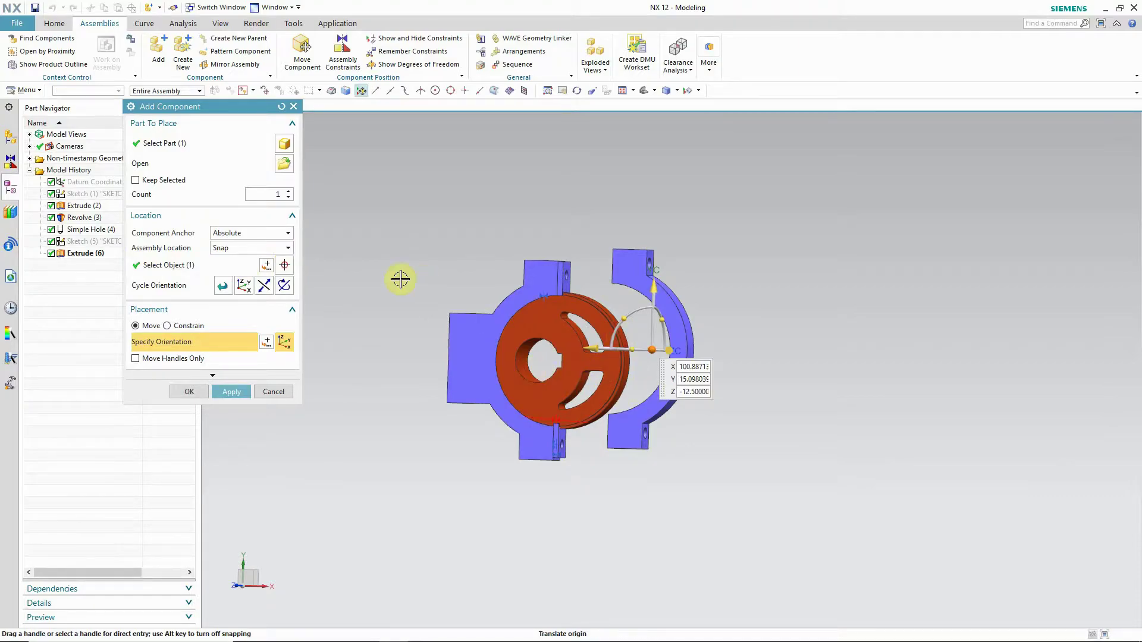
Step: Switch Part 1's placement to Constrain and align its lower lug hole with the bracket's lower lug hole using Infer Center/Axis
right_click(395, 202)
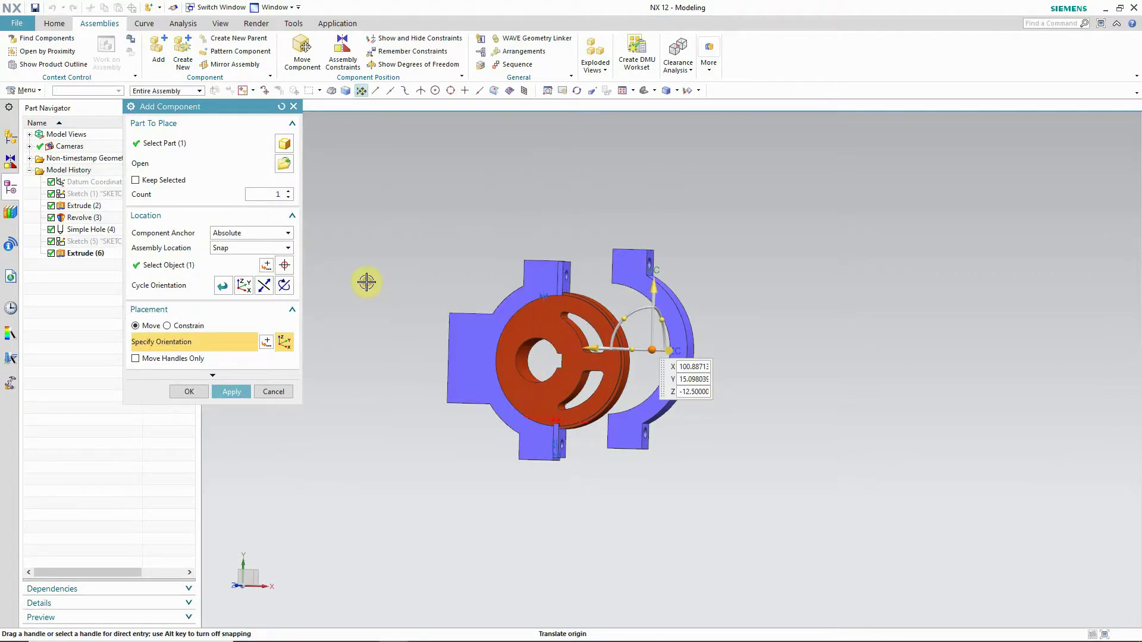
left_click(168, 326)
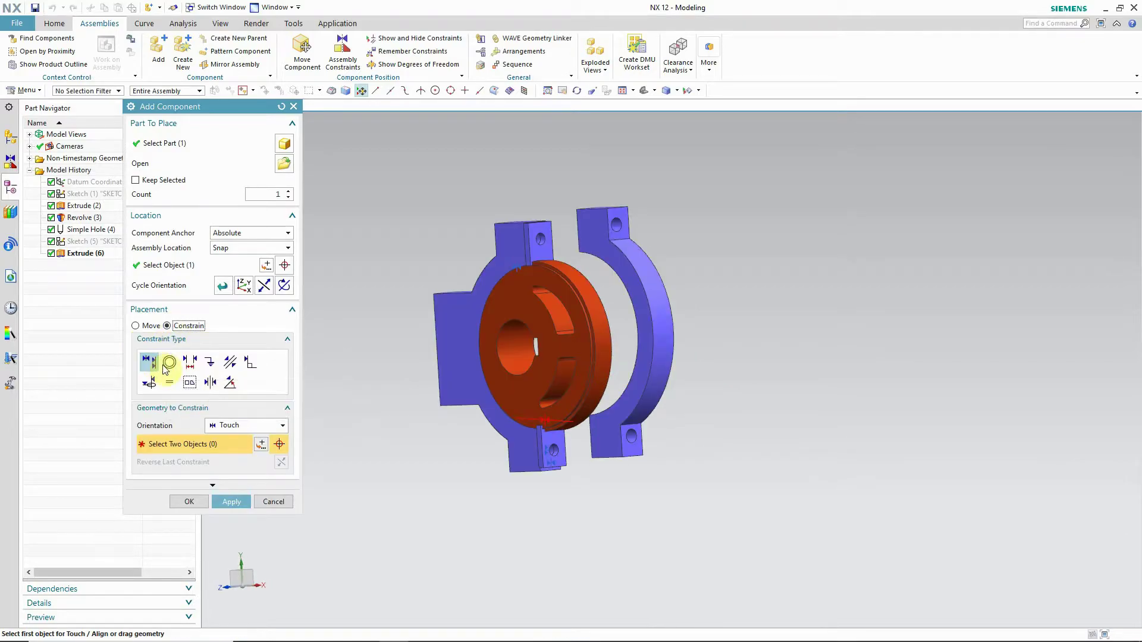
left_click(271, 426)
left_click(241, 476)
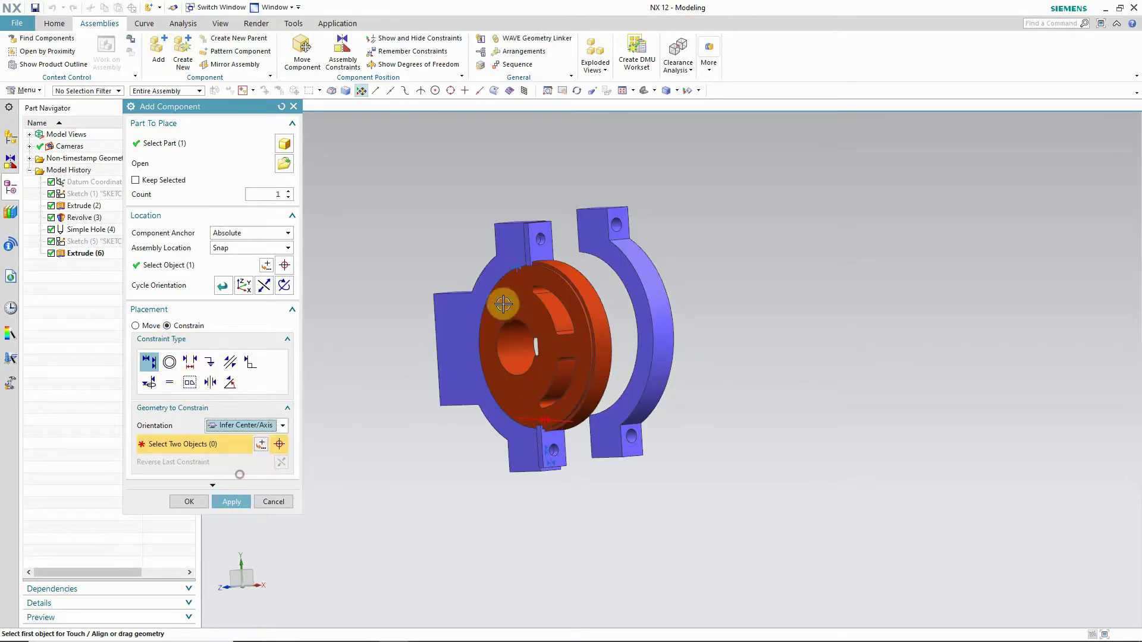
scroll(604, 224, "up", 2)
scroll(612, 247, "down", 5)
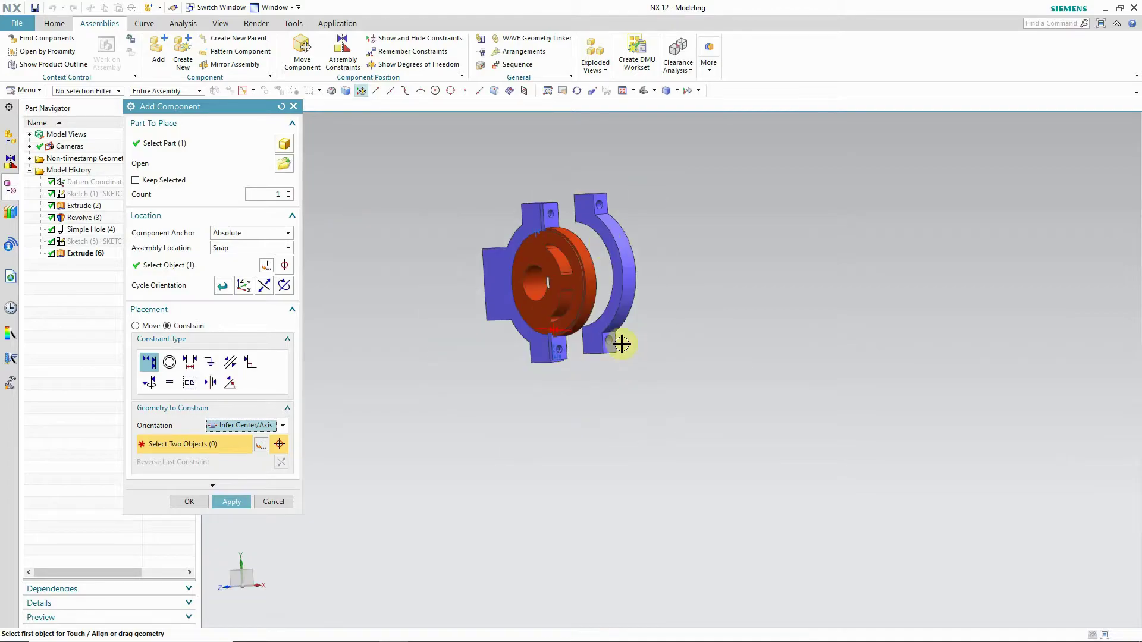
scroll(616, 339, "up", 6)
scroll(612, 352, "up", 3)
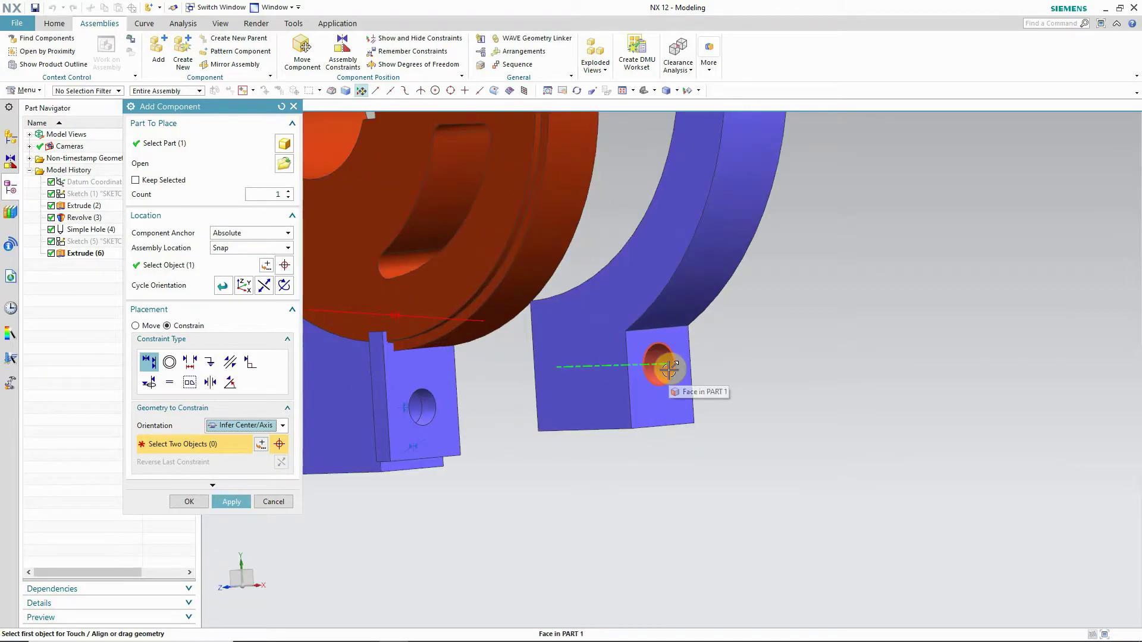
left_click(669, 370)
scroll(615, 405, "down", 8)
right_click(336, 295)
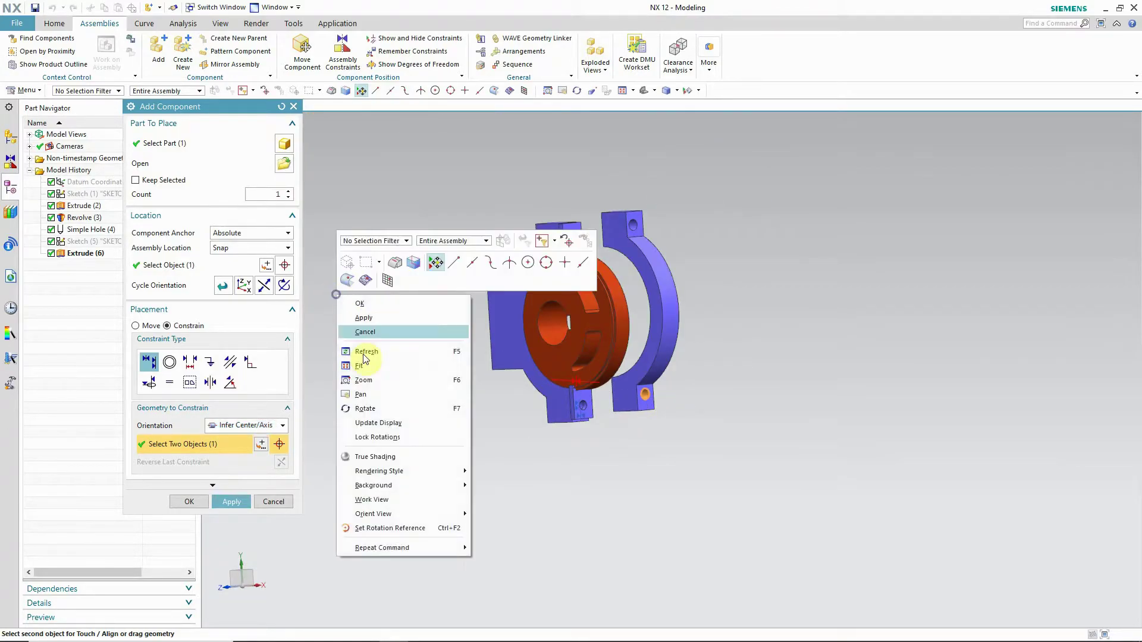
left_click(364, 411)
left_click_drag(393, 392, 524, 404)
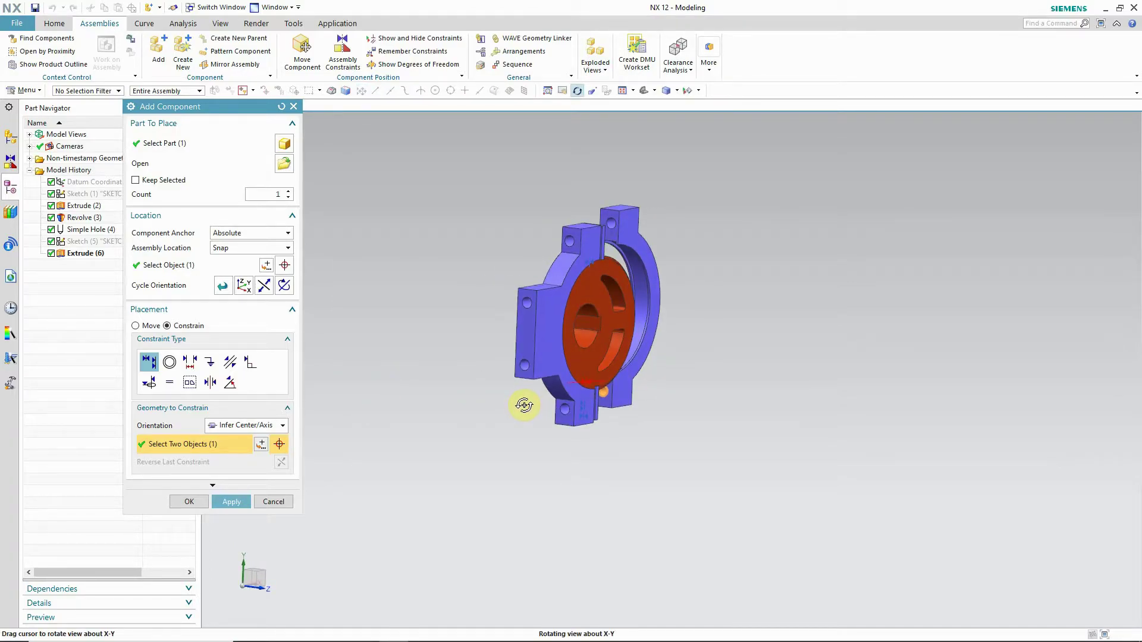
right_click(466, 335)
left_click(516, 447)
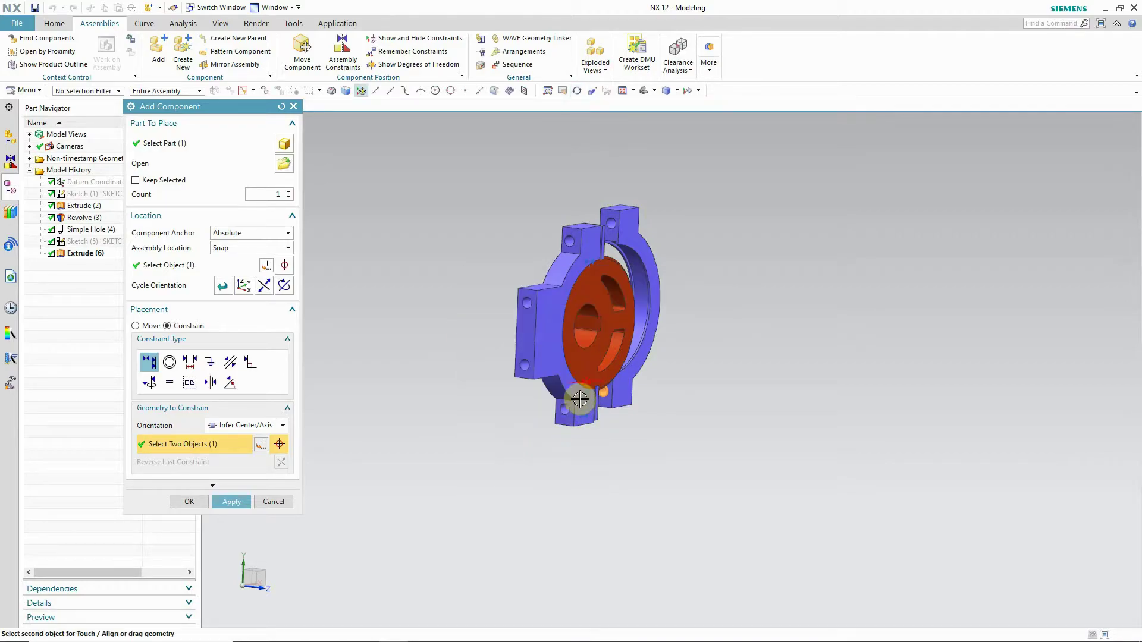
scroll(580, 400, "up", 3)
left_click(550, 420)
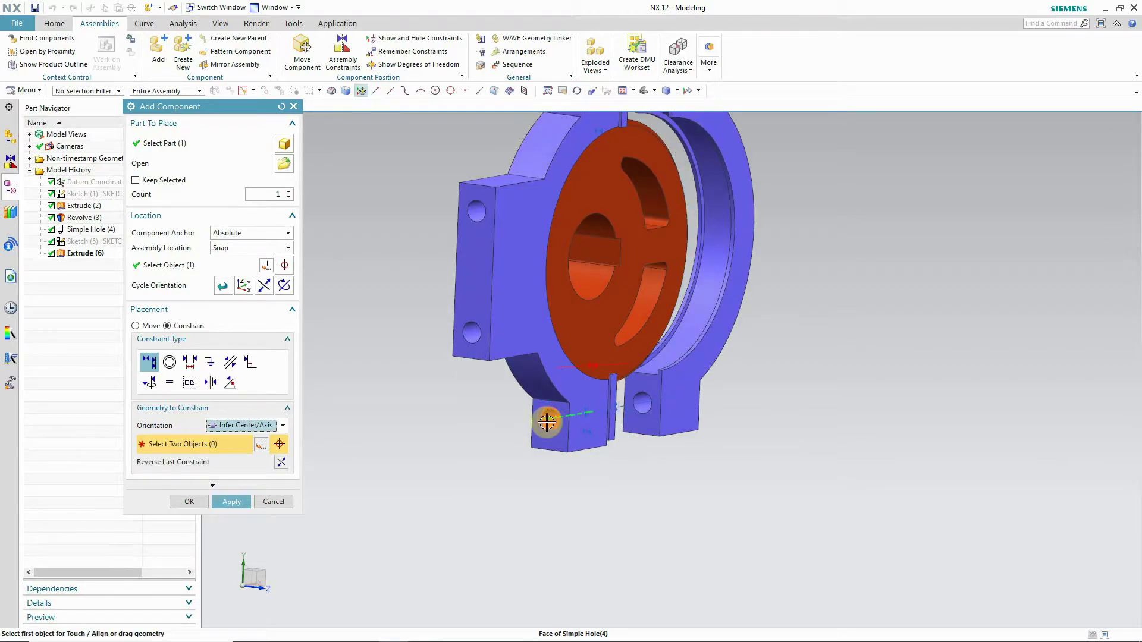
Step: Apply a Touch constraint between the holed inner face of Part 1's lower lug and the facing flat side of part 4
scroll(508, 439, "down", 4)
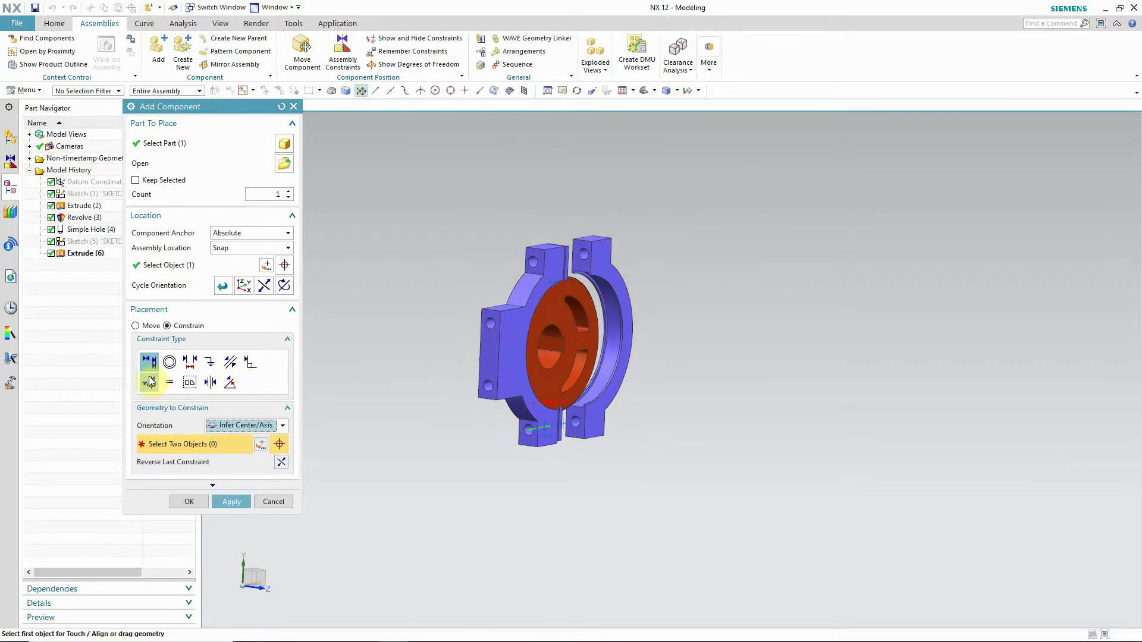
left_click(283, 426)
left_click(231, 449)
scroll(559, 428, "up", 2)
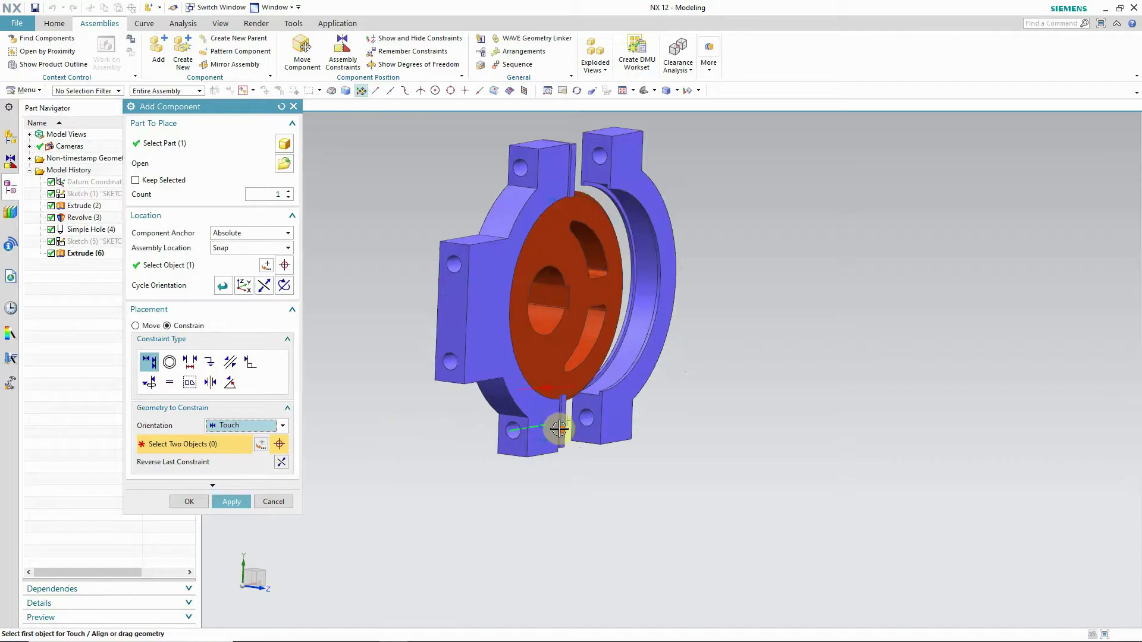
scroll(559, 428, "up", 3)
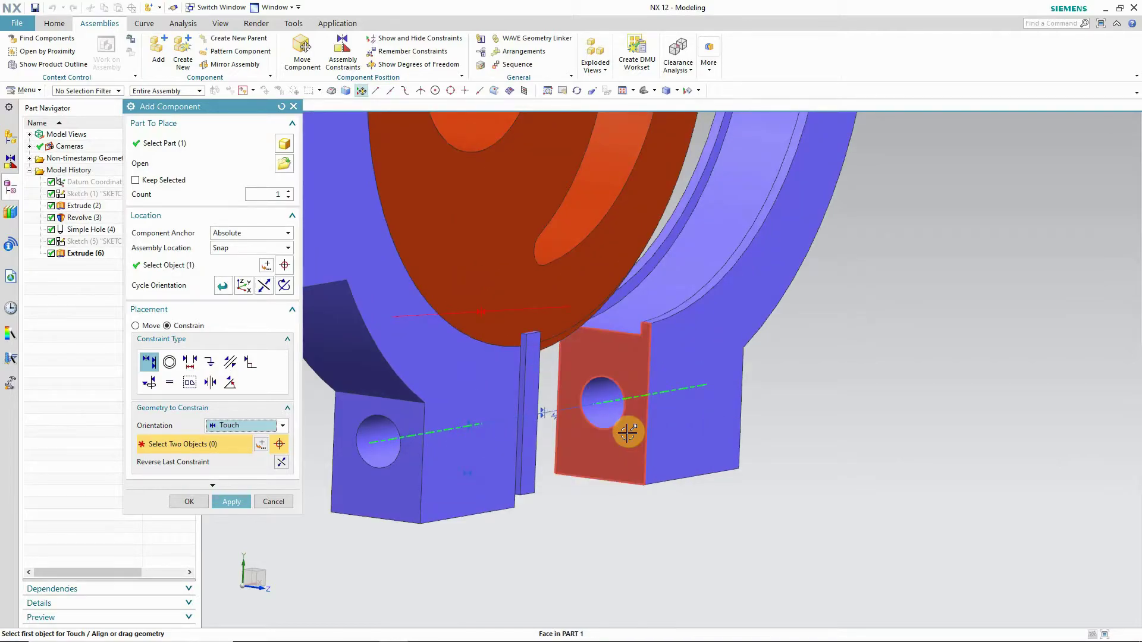
left_click(628, 433)
scroll(613, 433, "down", 3)
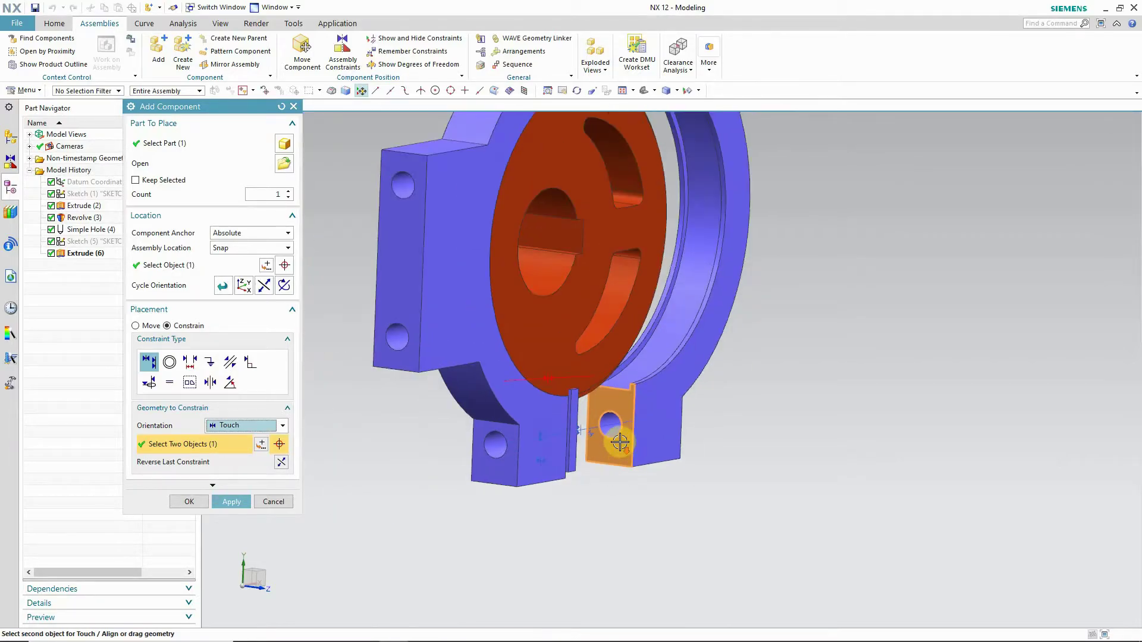
right_click(841, 304)
left_click(870, 418)
left_click_drag(855, 413, 798, 416)
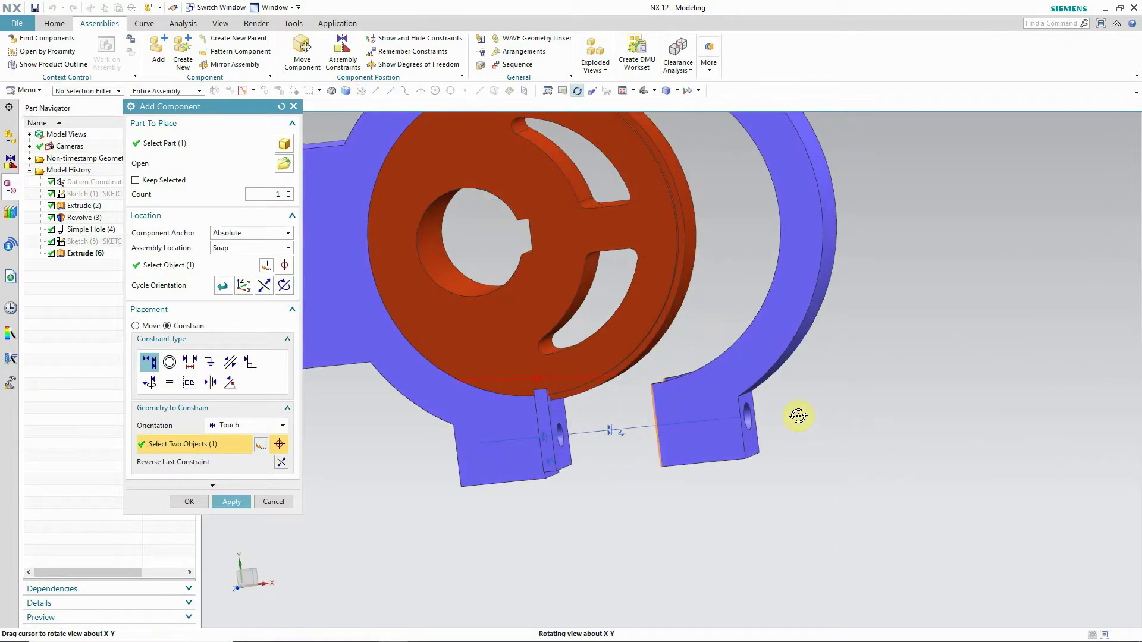
right_click(865, 364)
left_click(892, 476)
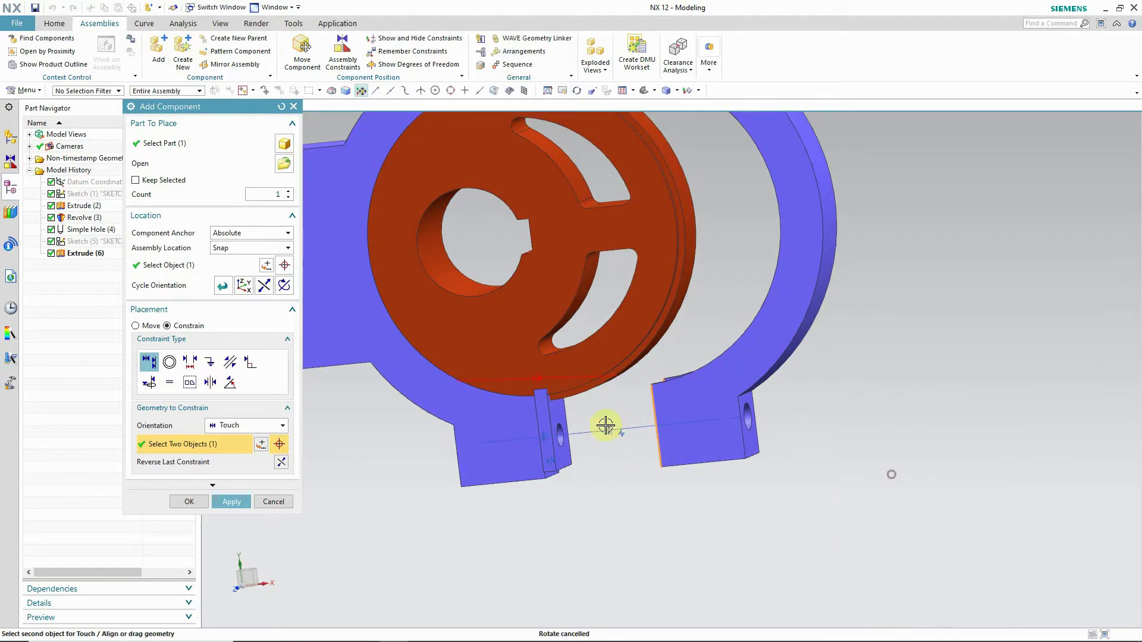
left_click(560, 414)
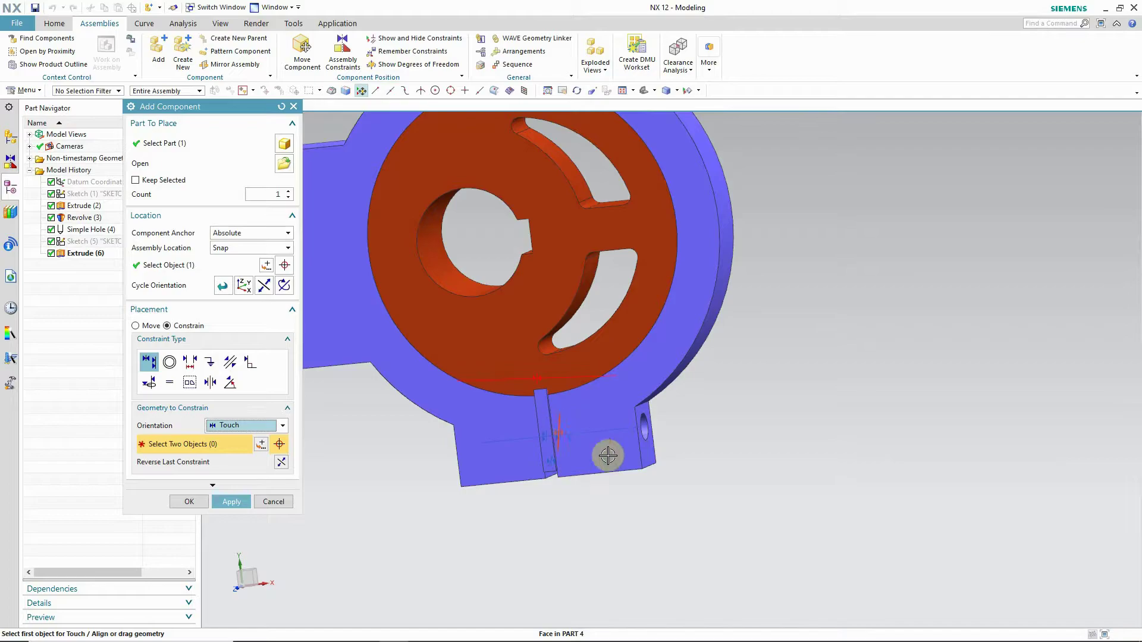
Step: Check Part 1's fit around Part 3 and against the bracket, and apply its placement
scroll(655, 464, "down", 3)
right_click(788, 304)
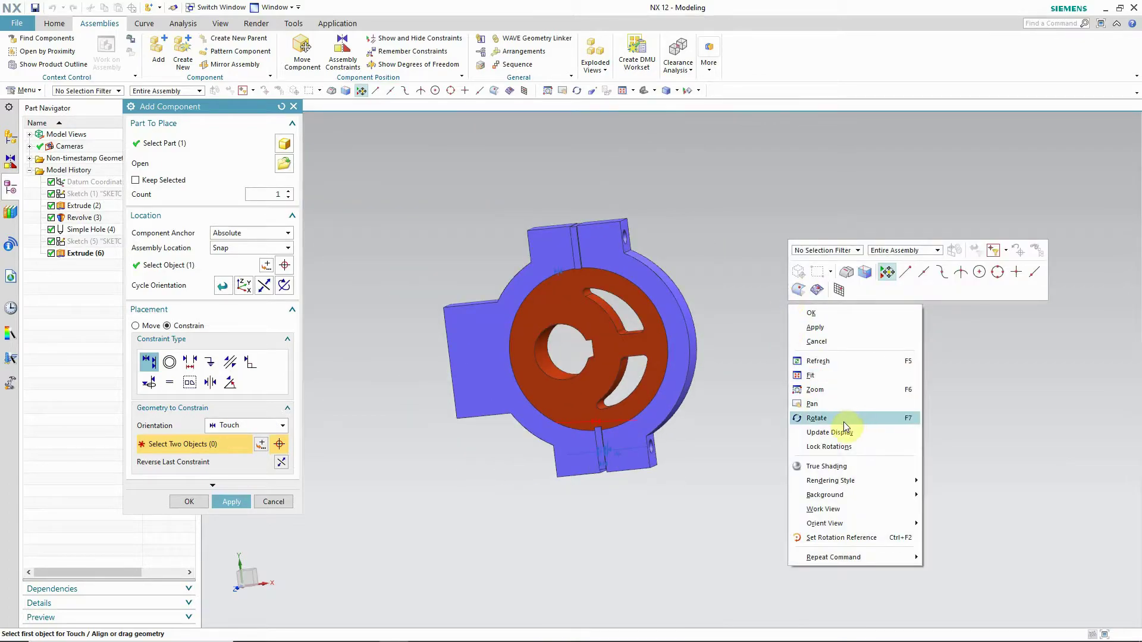
left_click(889, 366)
left_click_drag(887, 366, 889, 392)
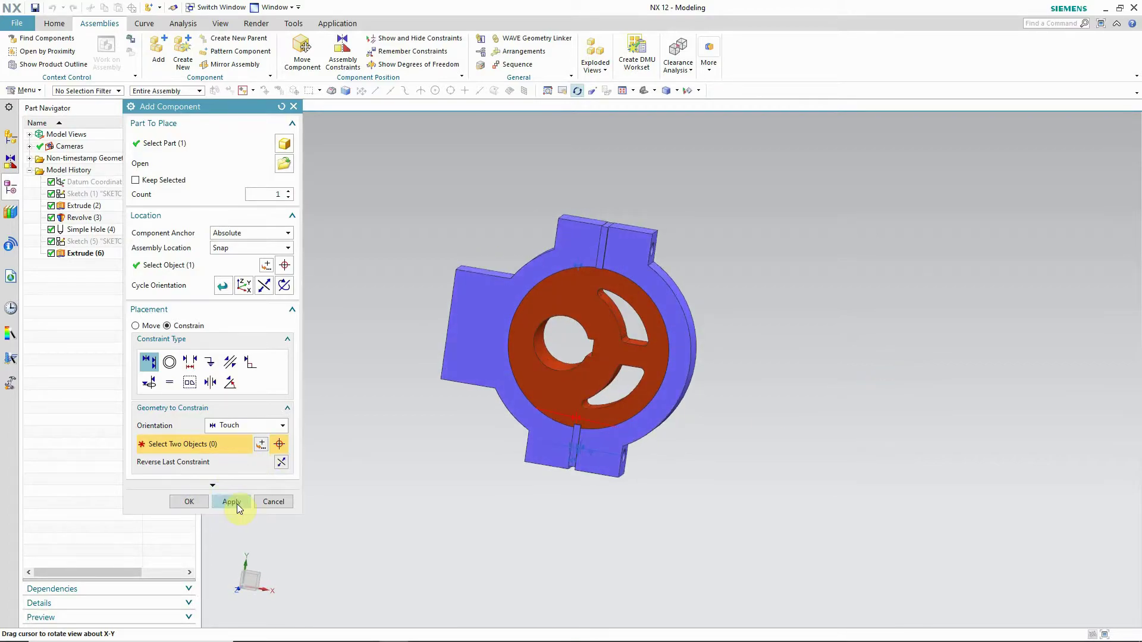
left_click(231, 502)
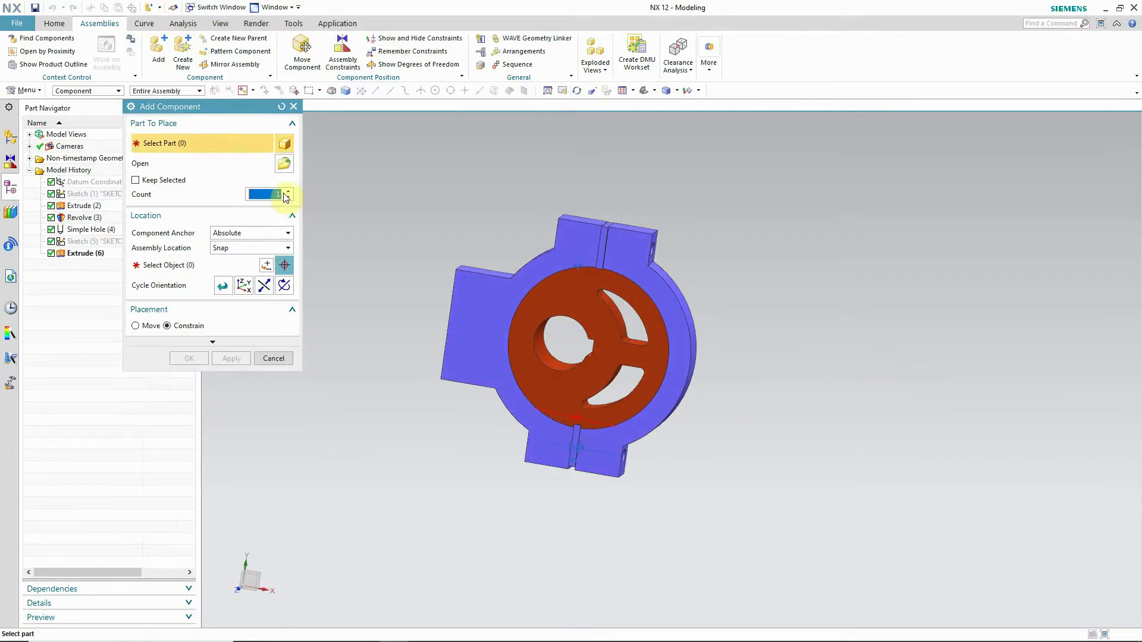
Step: Add part 5 from the Desktop as a component and place it on the bracket's upper lug at about X 17.5, Y 111, Z 12.5
left_click(288, 171)
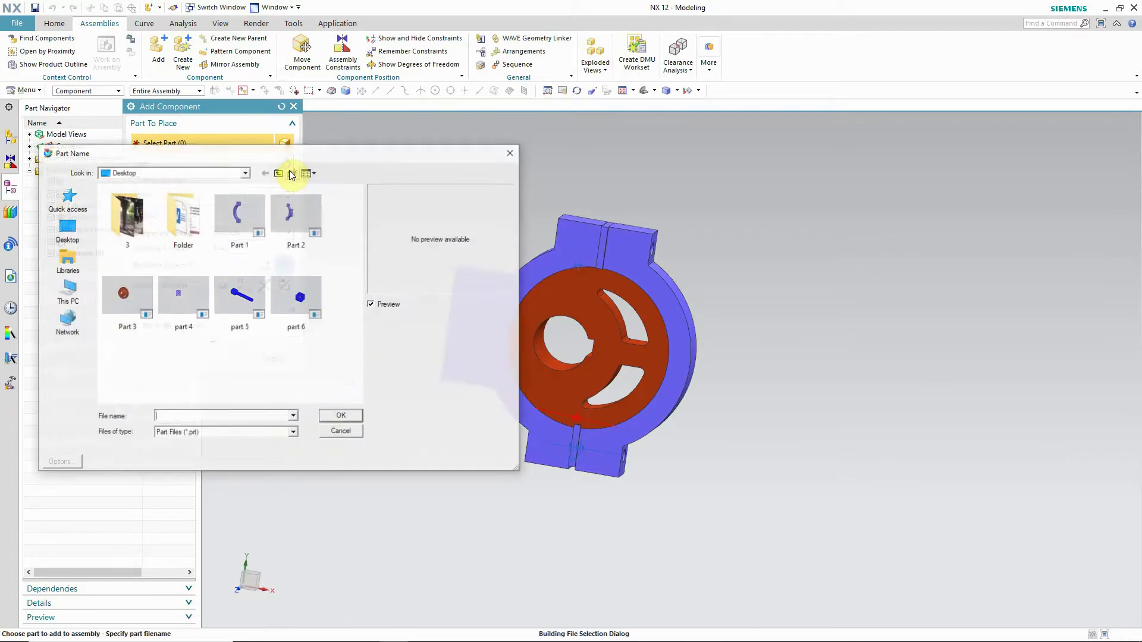
left_click(247, 295)
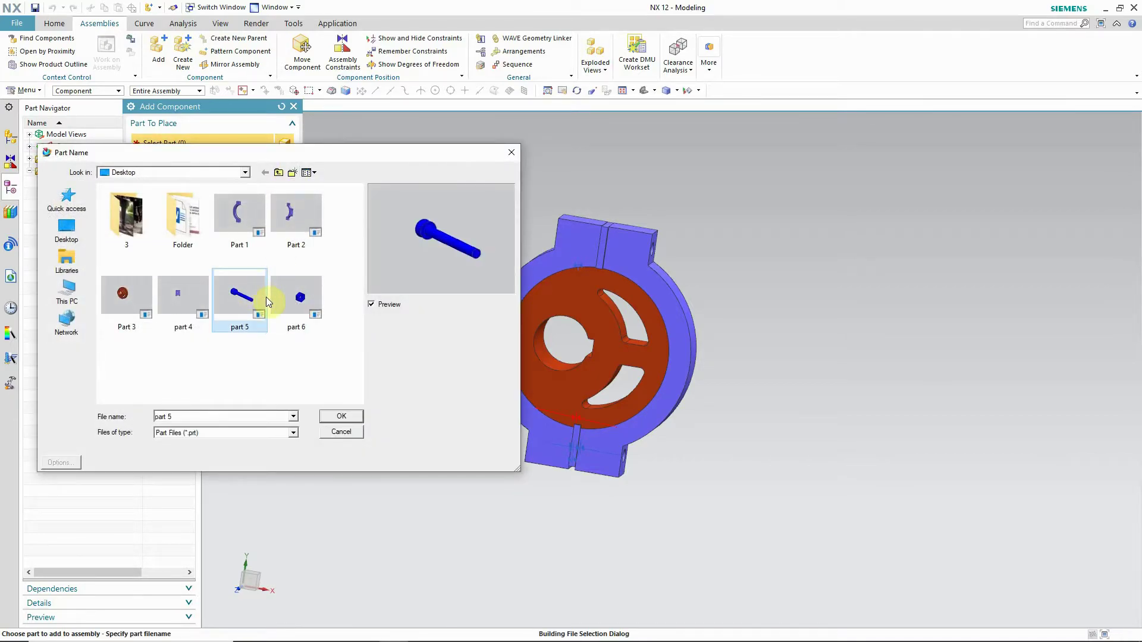
left_click(342, 416)
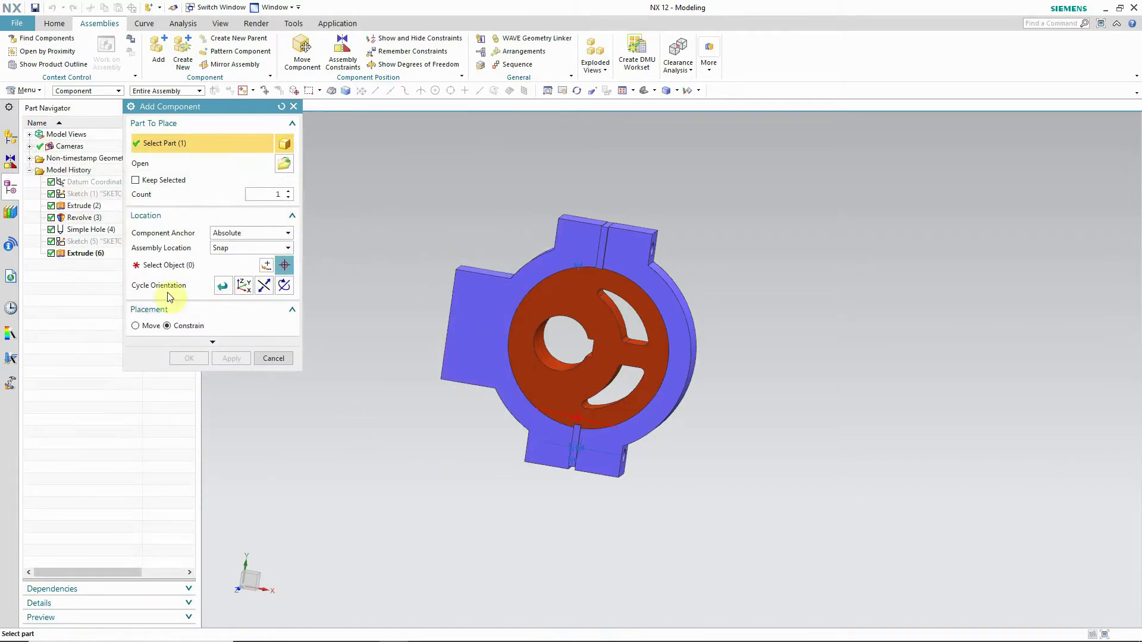
left_click(169, 265)
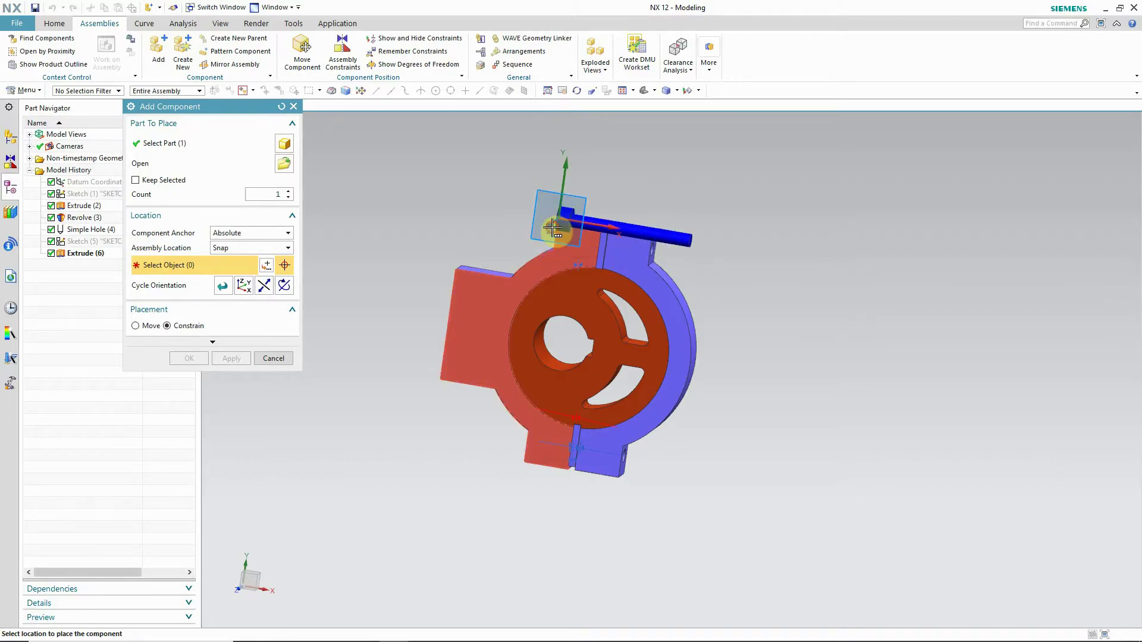
left_click(553, 226)
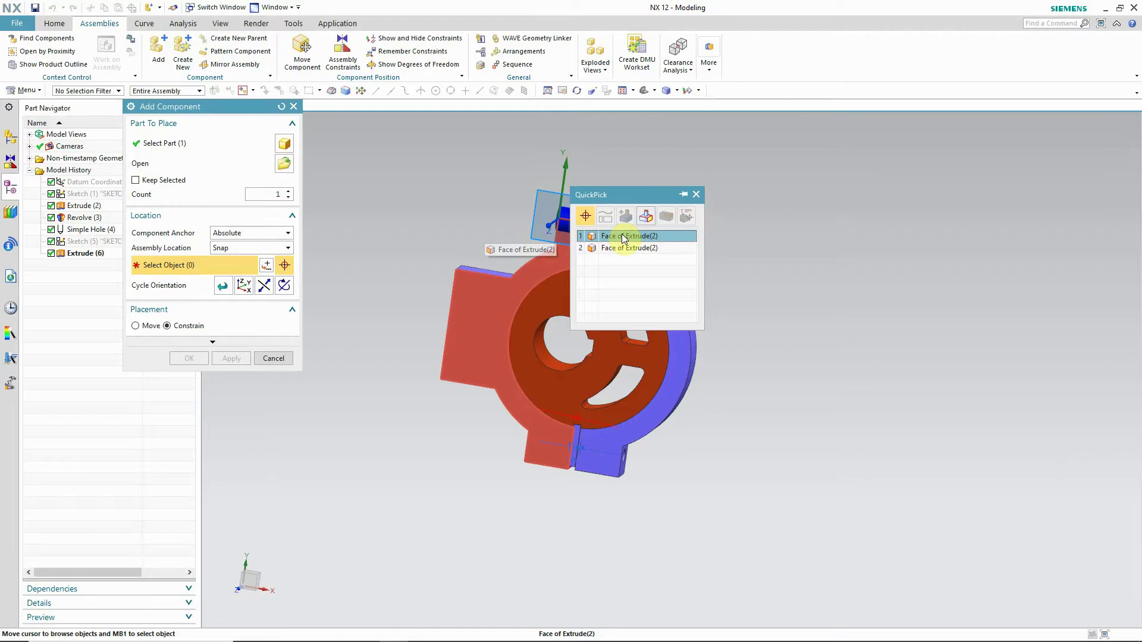
left_click(624, 236)
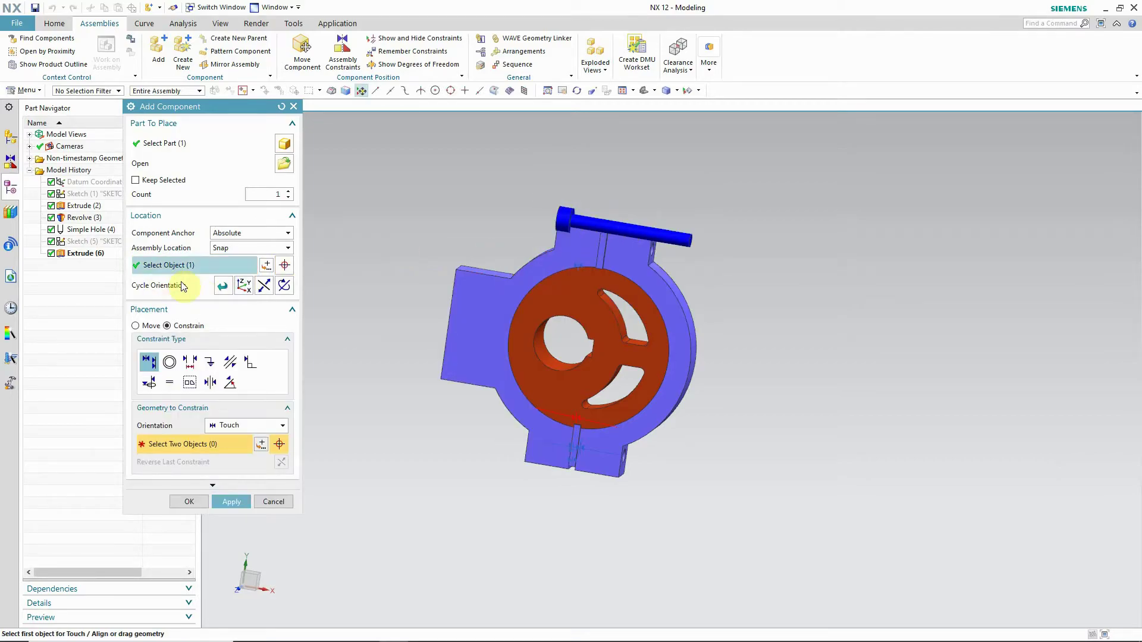
Step: Move part 5 in the negative XC direction and by -15 along YC so it lies in front of the upper lugs
left_click(136, 326)
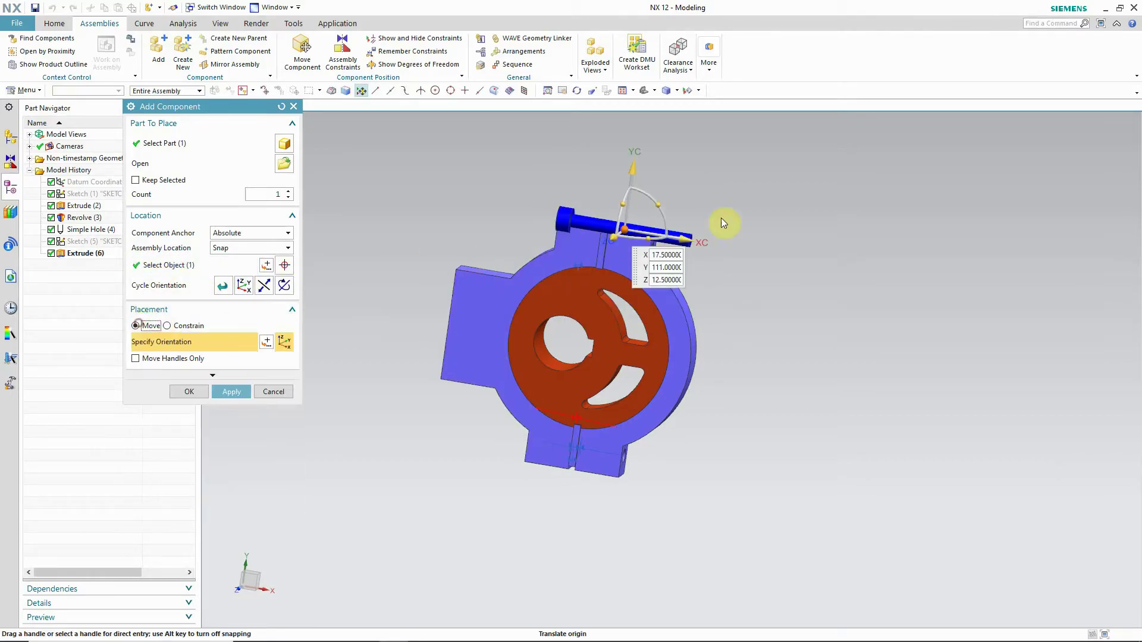
left_click_drag(694, 231, 603, 240)
left_click_drag(615, 171, 615, 187)
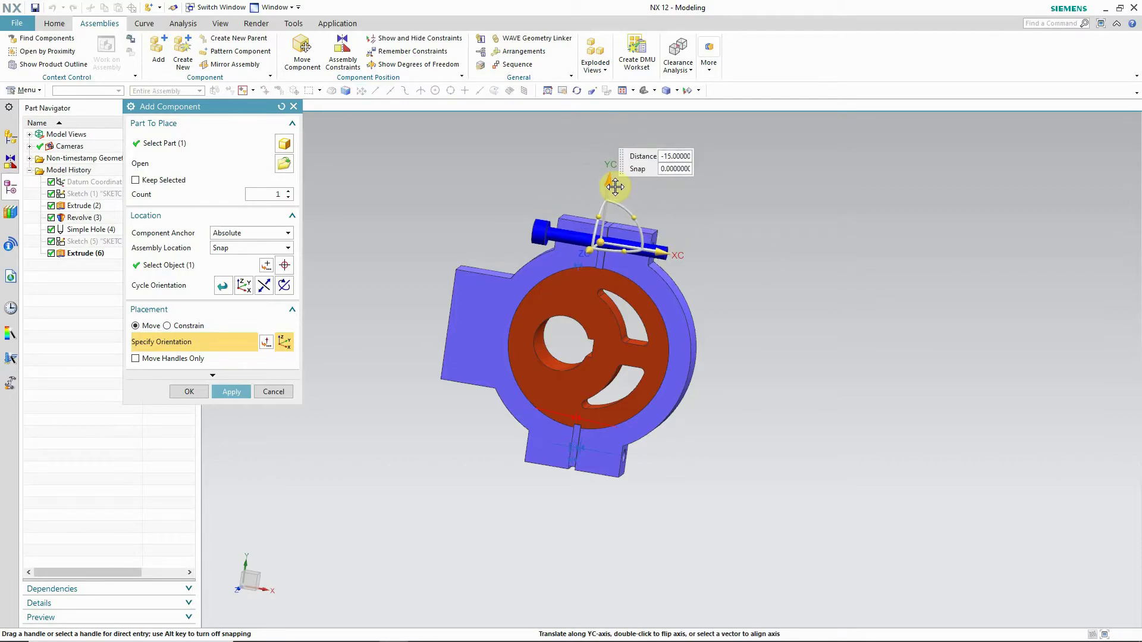
Step: Switch part 5's placement to Constrain and align its shank with Part 1's upper lug hole using Infer Center/Axis
left_click(168, 326)
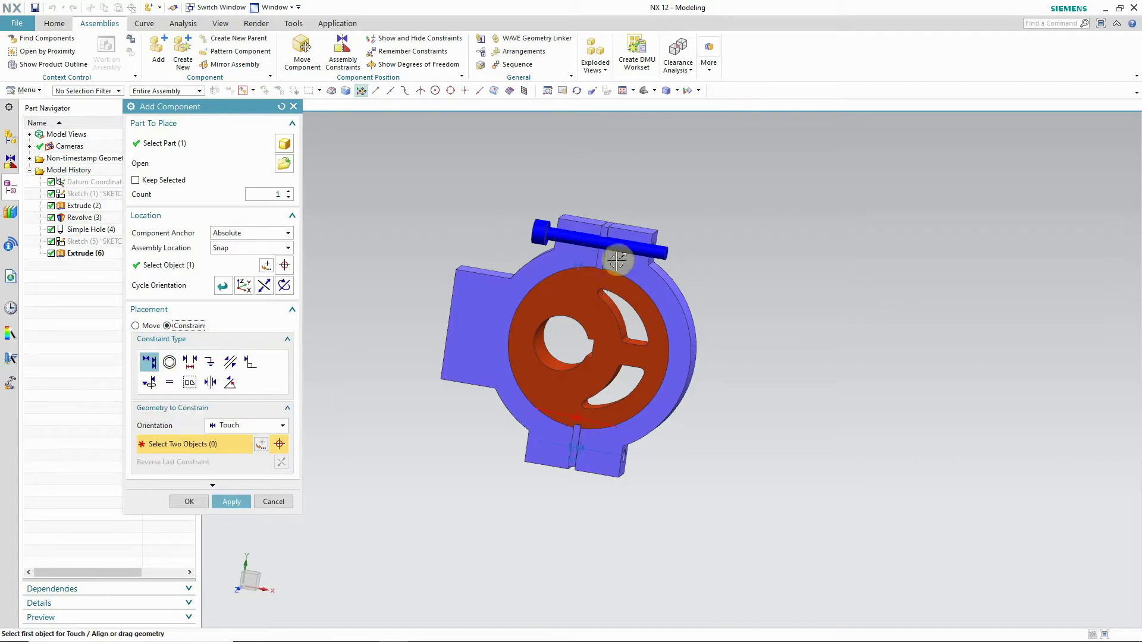
scroll(638, 245, "down", 5)
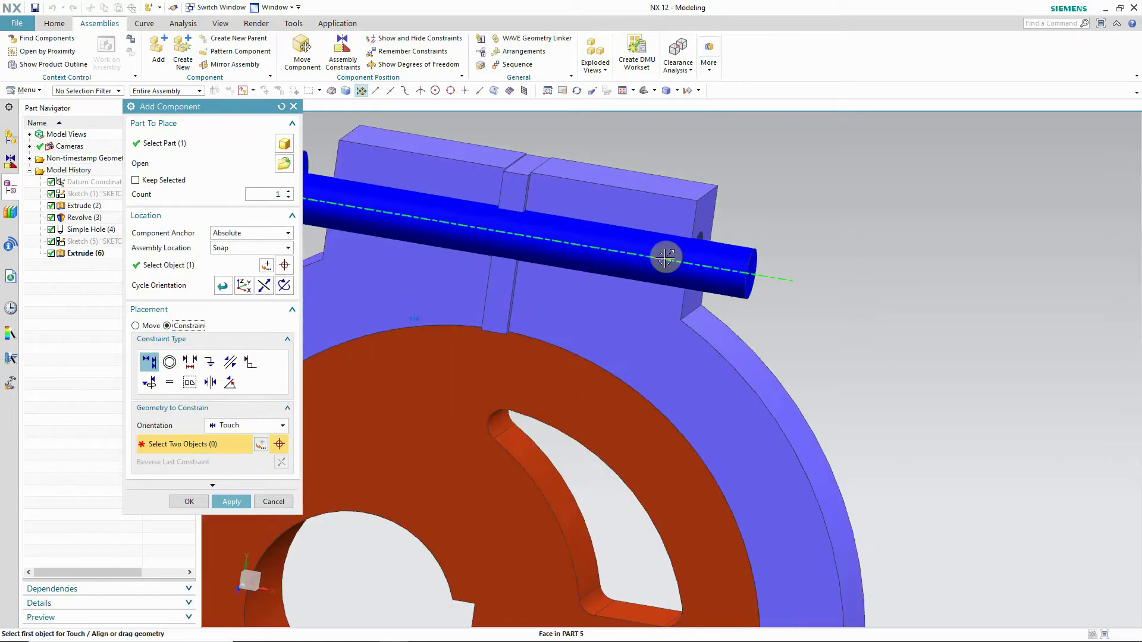
left_click(282, 425)
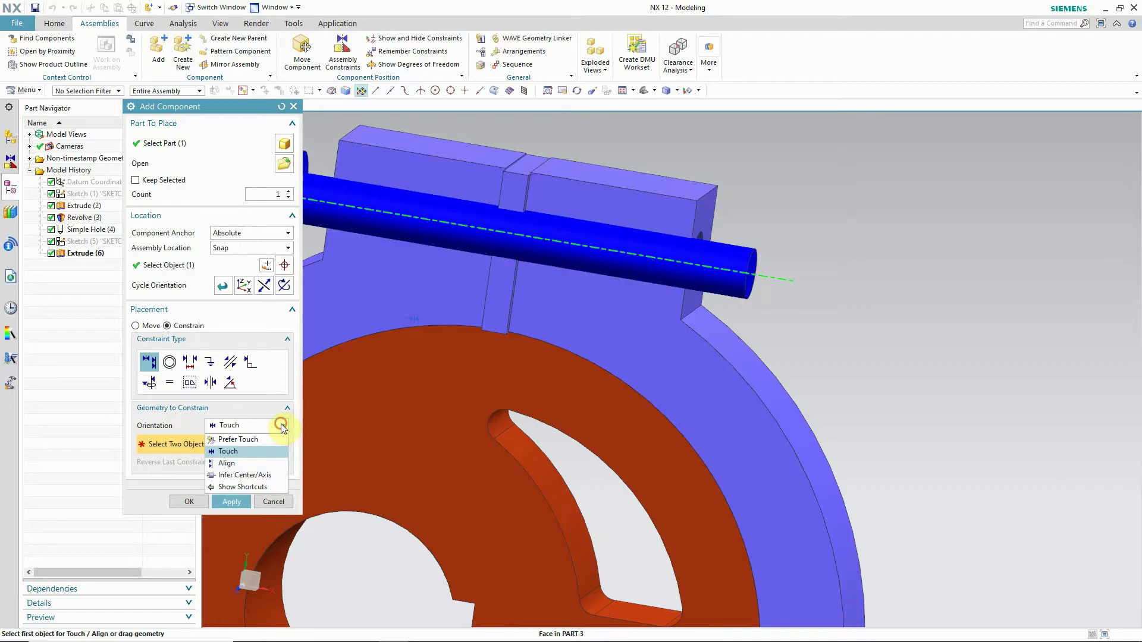
left_click(242, 474)
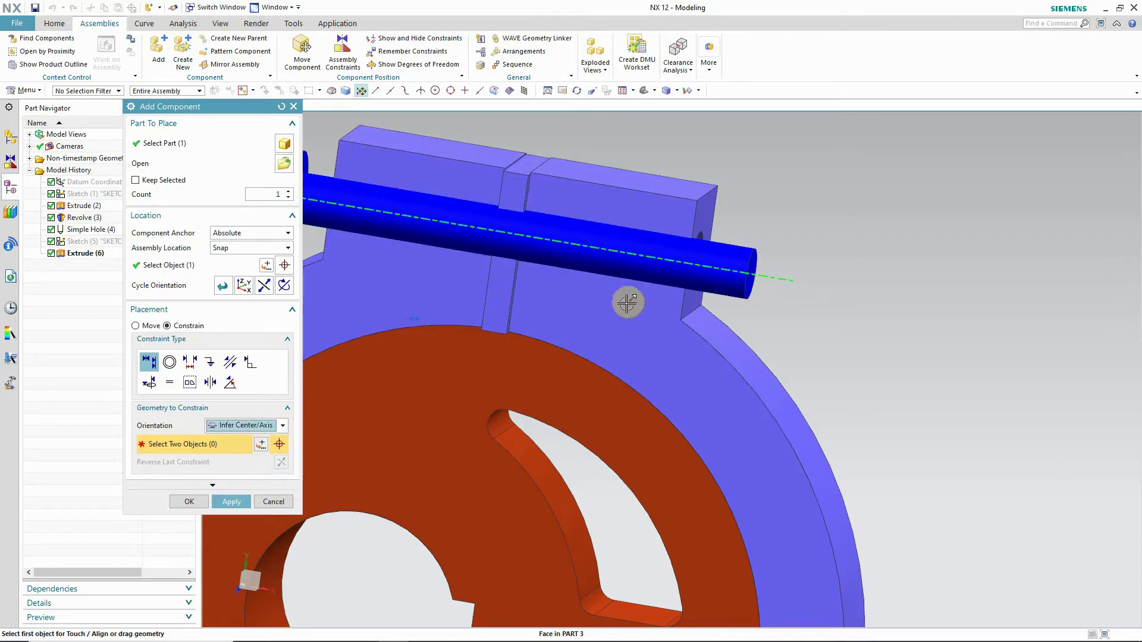
left_click(671, 245)
right_click(969, 186)
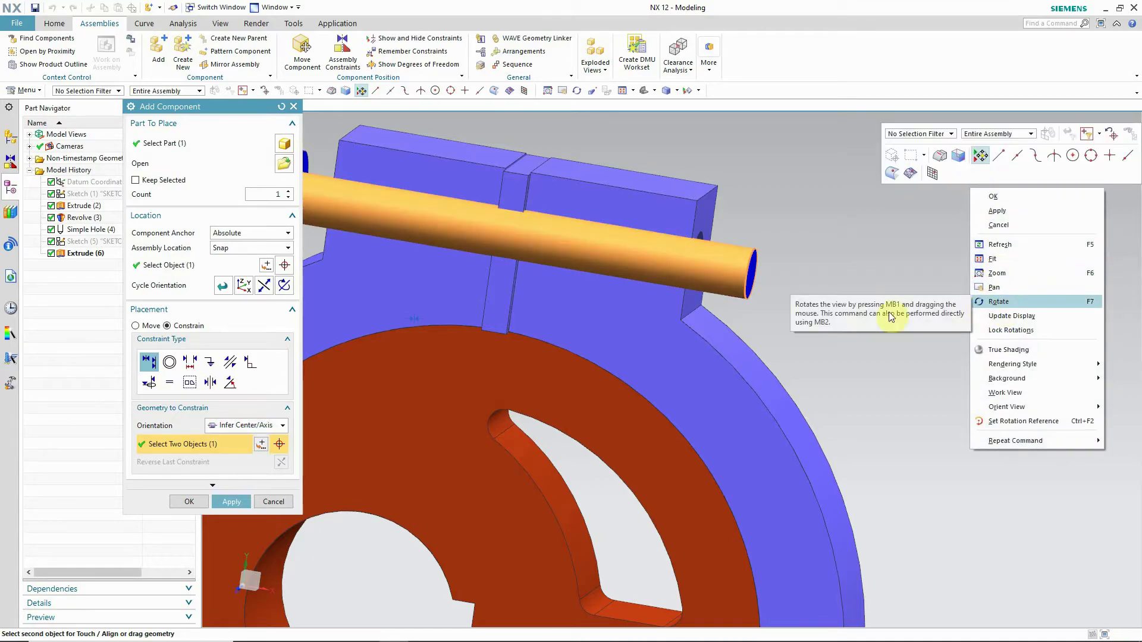
left_click(1006, 301)
left_click_drag(991, 311, 854, 255)
right_click(854, 256)
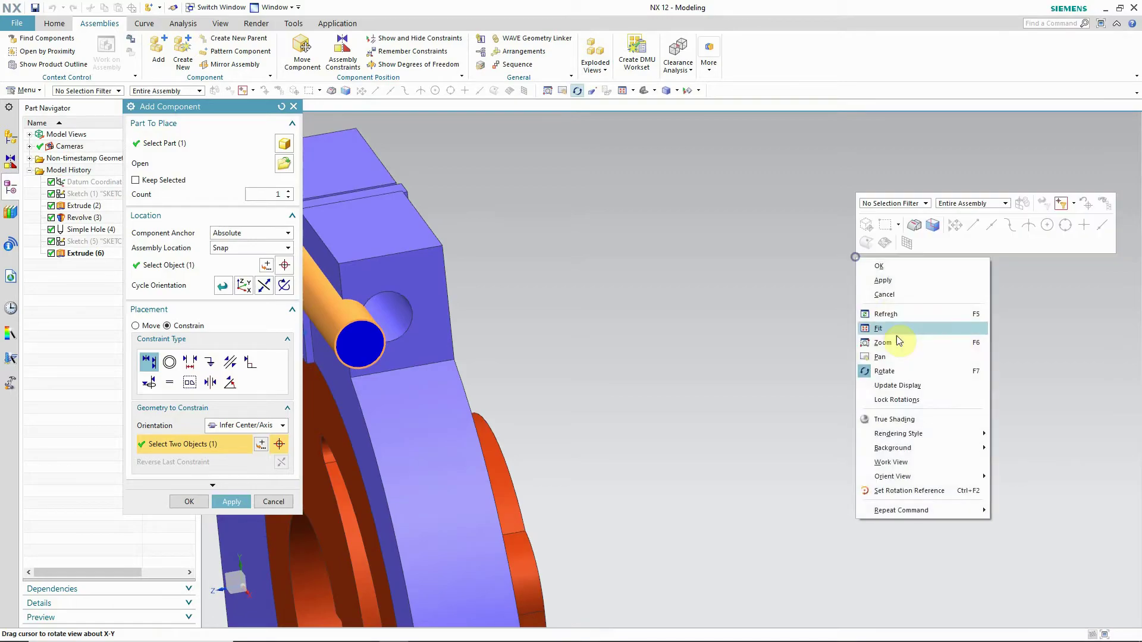
left_click(895, 370)
left_click(396, 319)
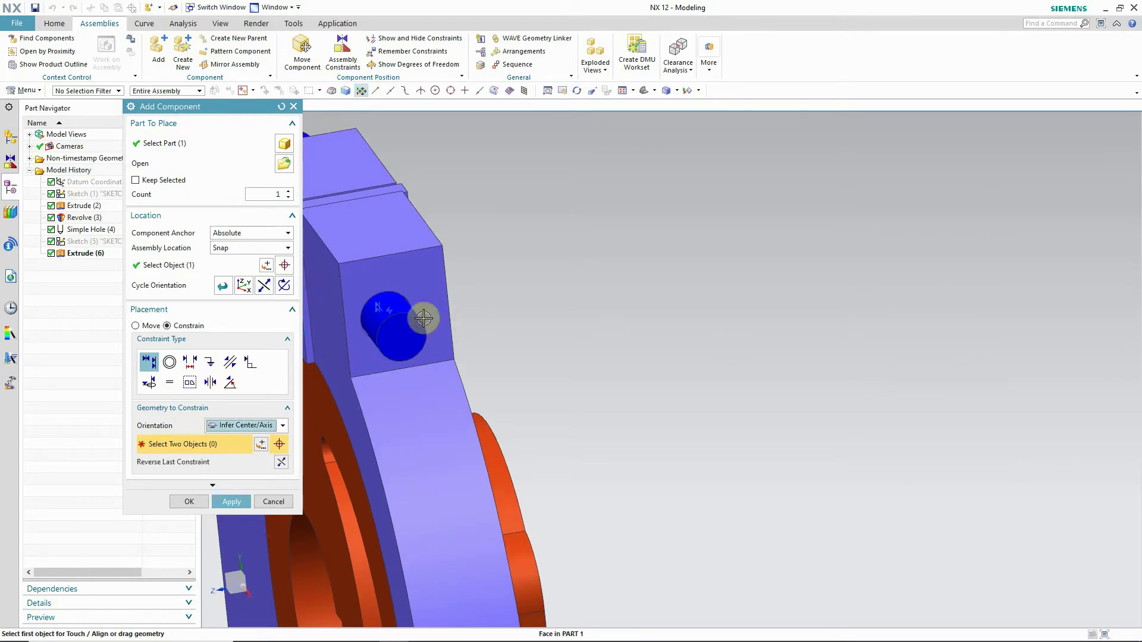
Step: Apply a Touch constraint between the underside of part 5's head and the outer face of the bracket's upper lug, and apply the placement
scroll(645, 290, "down", 3)
right_click(676, 237)
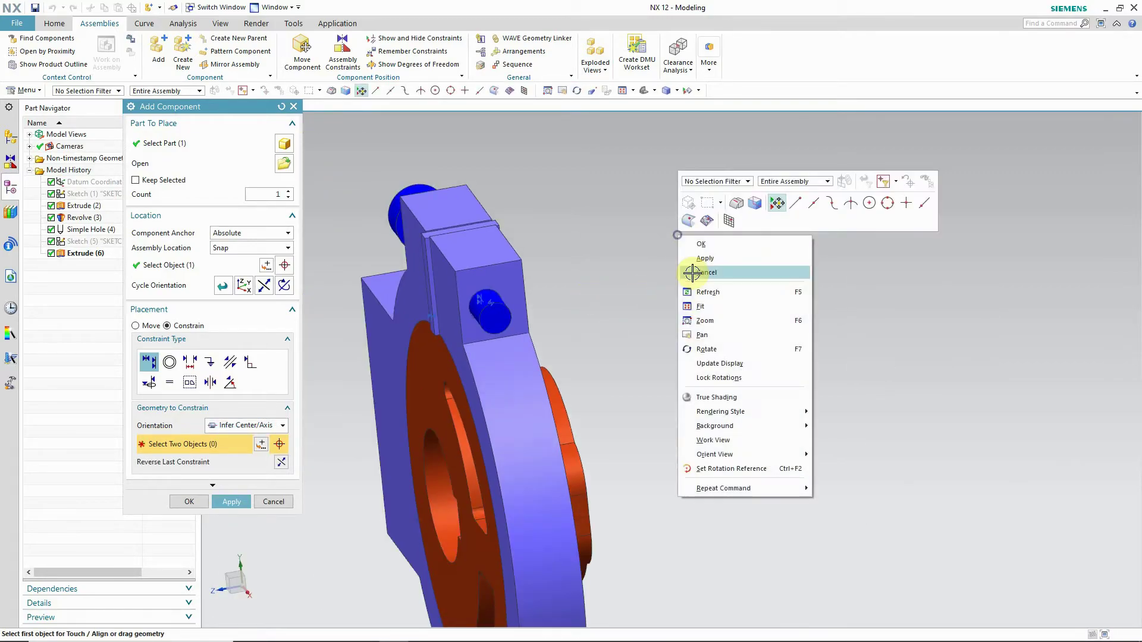
left_click(706, 350)
left_click_drag(643, 323, 714, 286)
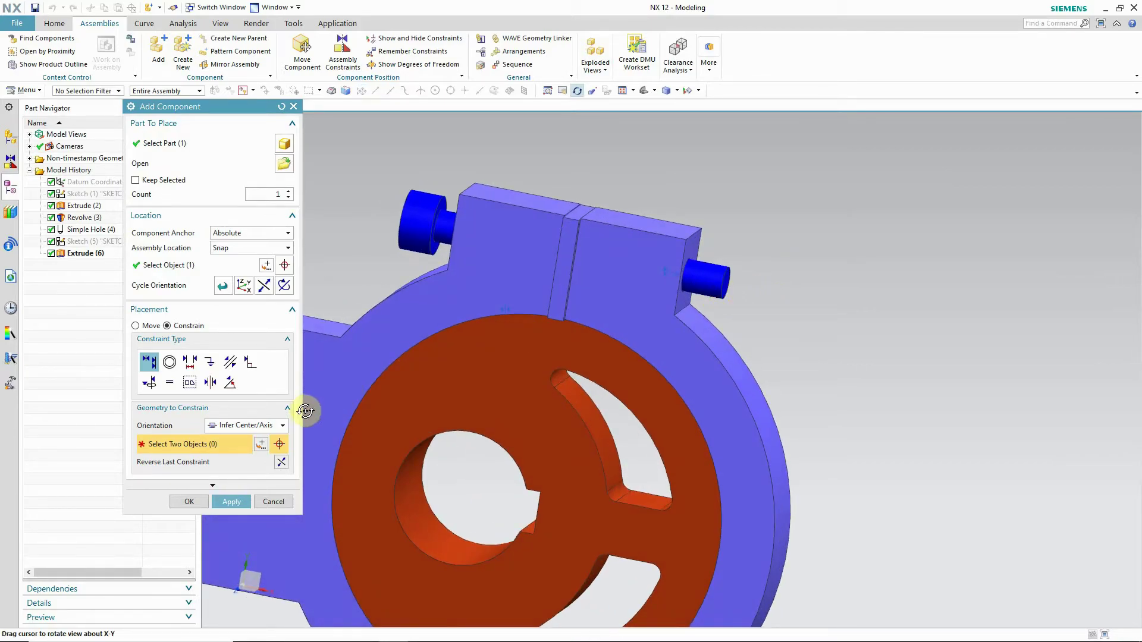
left_click(269, 427)
left_click(251, 444)
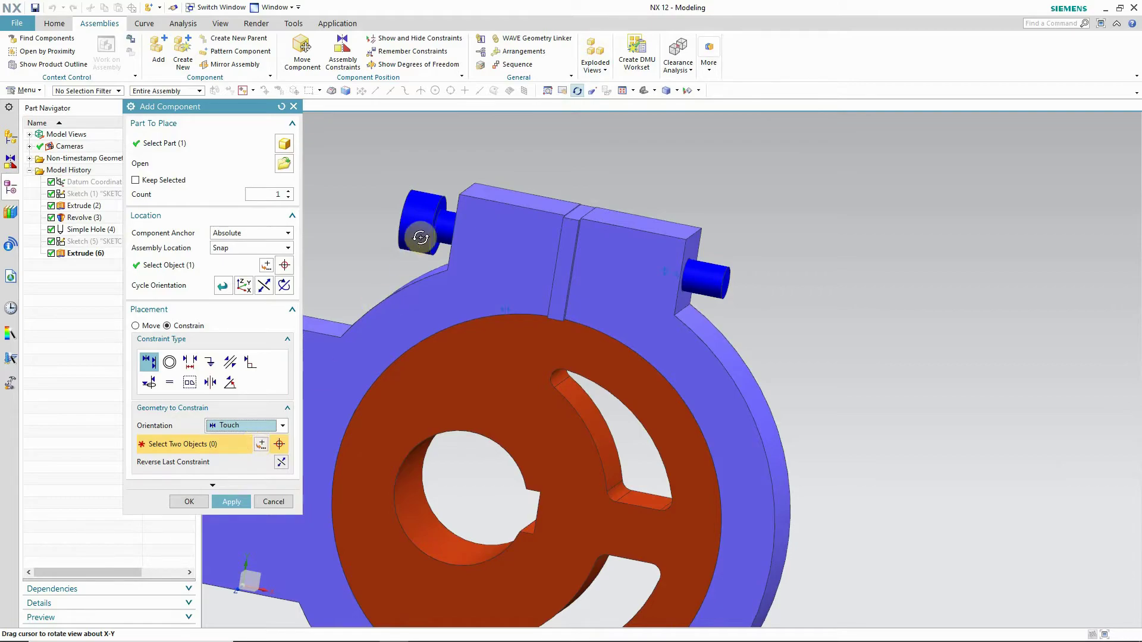
right_click(421, 179)
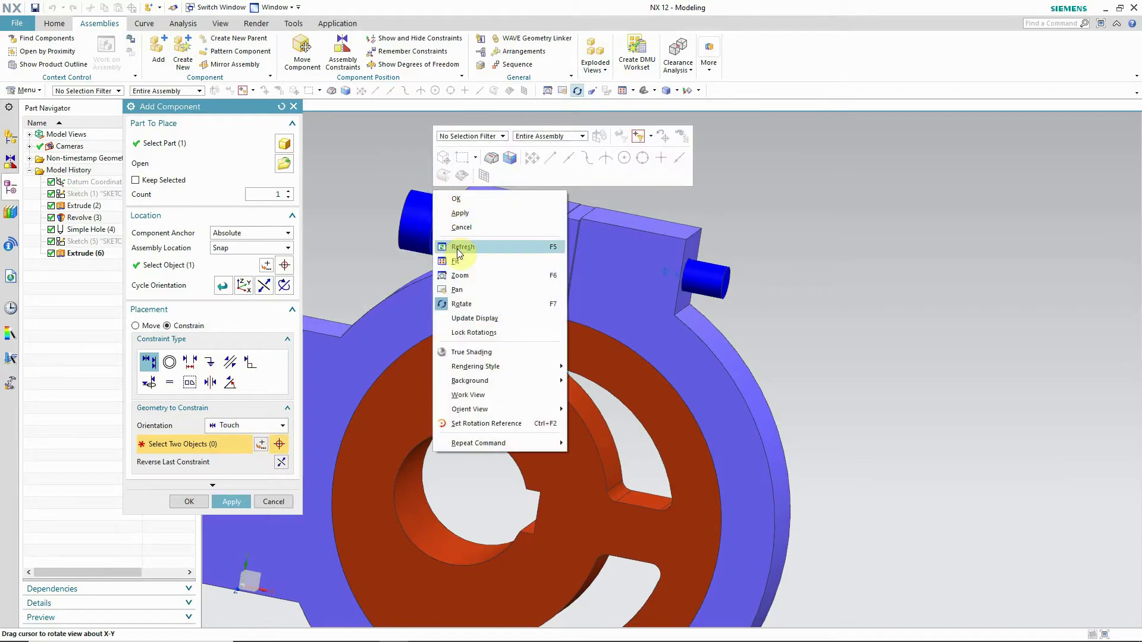
left_click(464, 301)
left_click(485, 231)
scroll(441, 214, "up", 3)
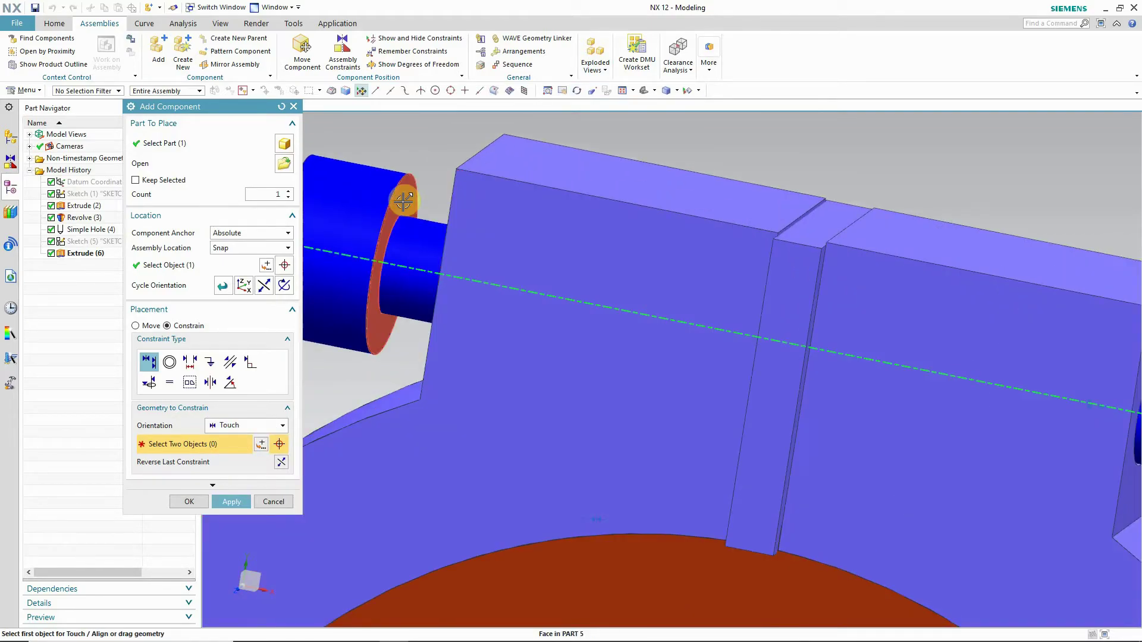
scroll(416, 217, "down", 5)
right_click(585, 159)
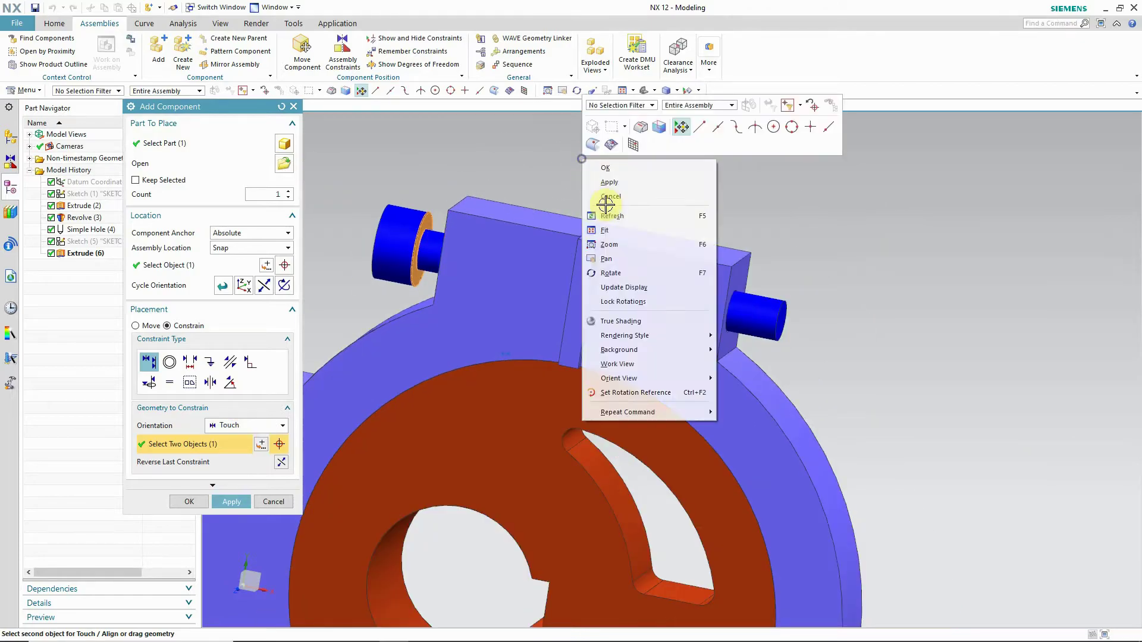
left_click(604, 277)
left_click_drag(658, 206, 737, 193)
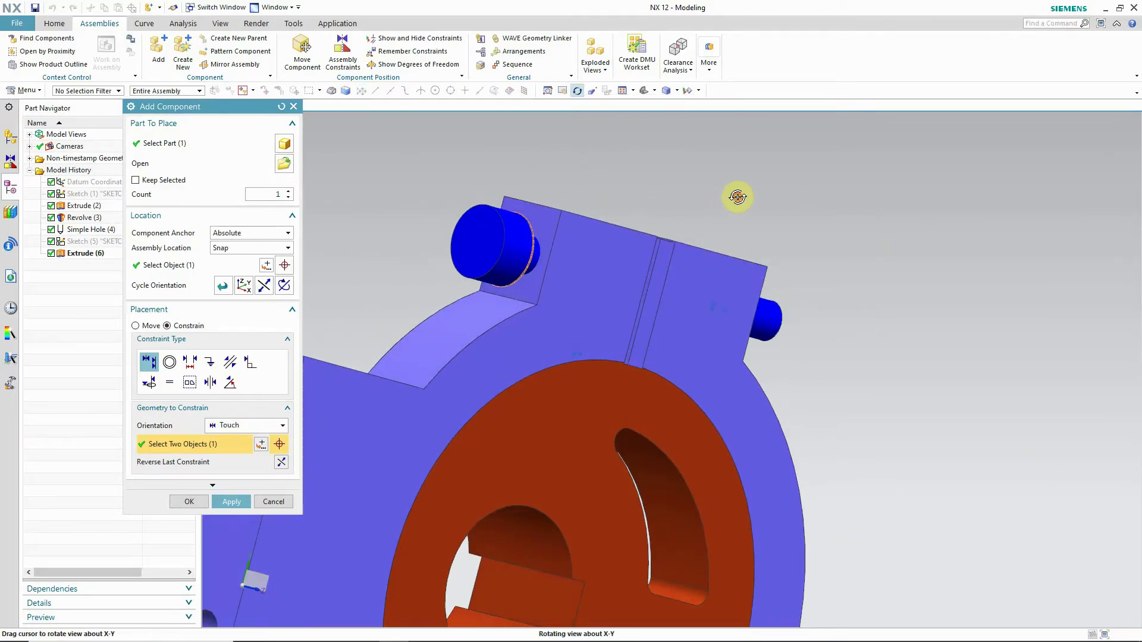
right_click(796, 171)
left_click(818, 283)
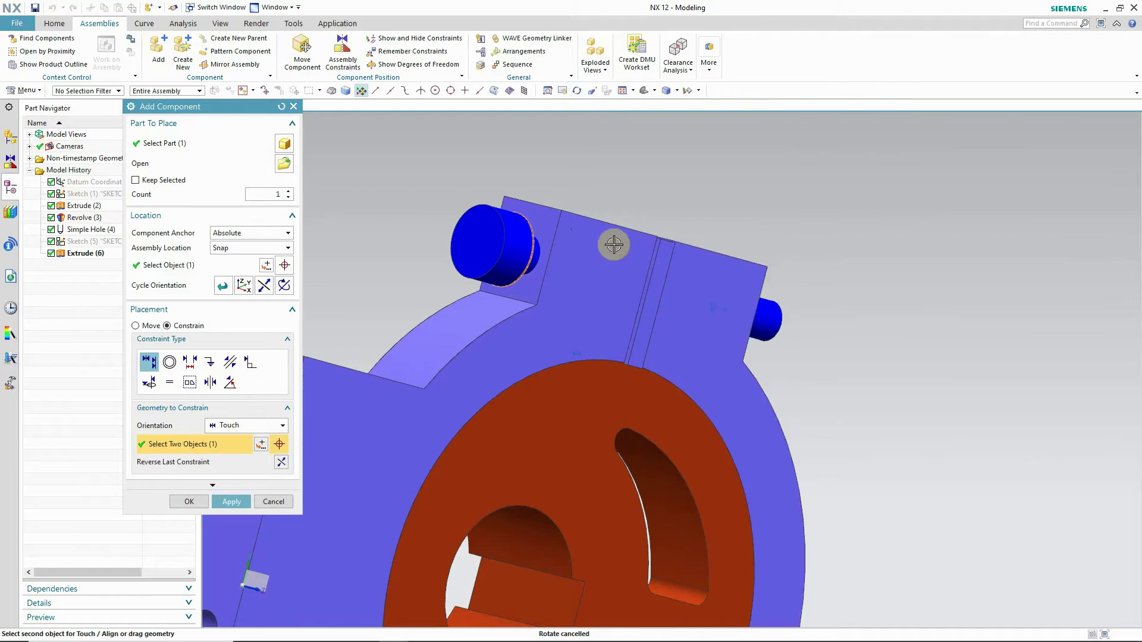
left_click(537, 225)
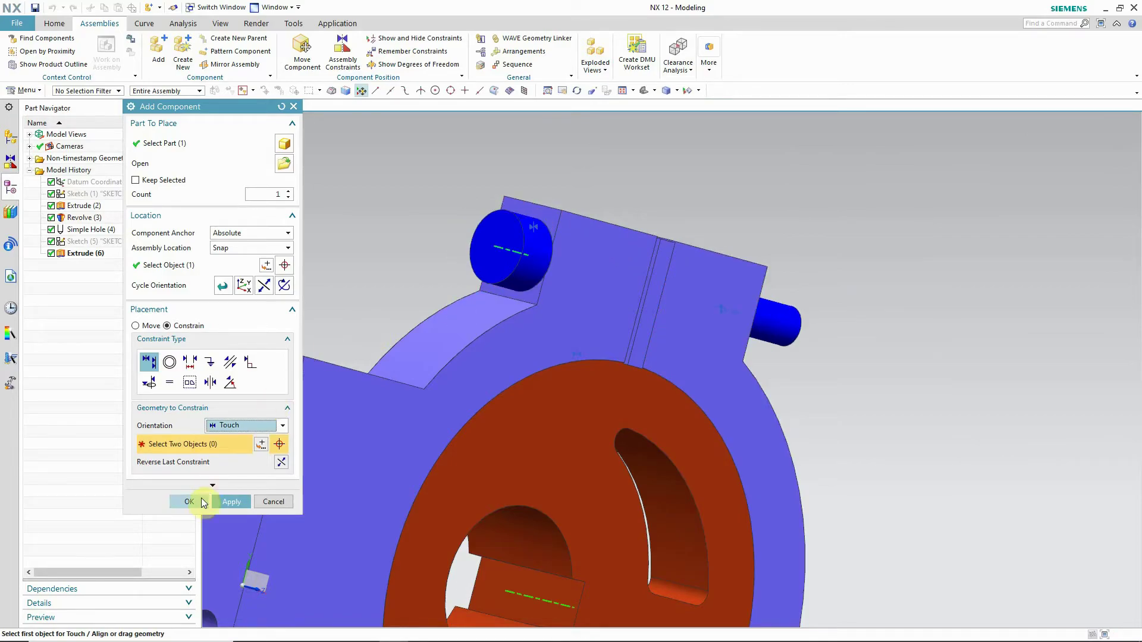
left_click(231, 502)
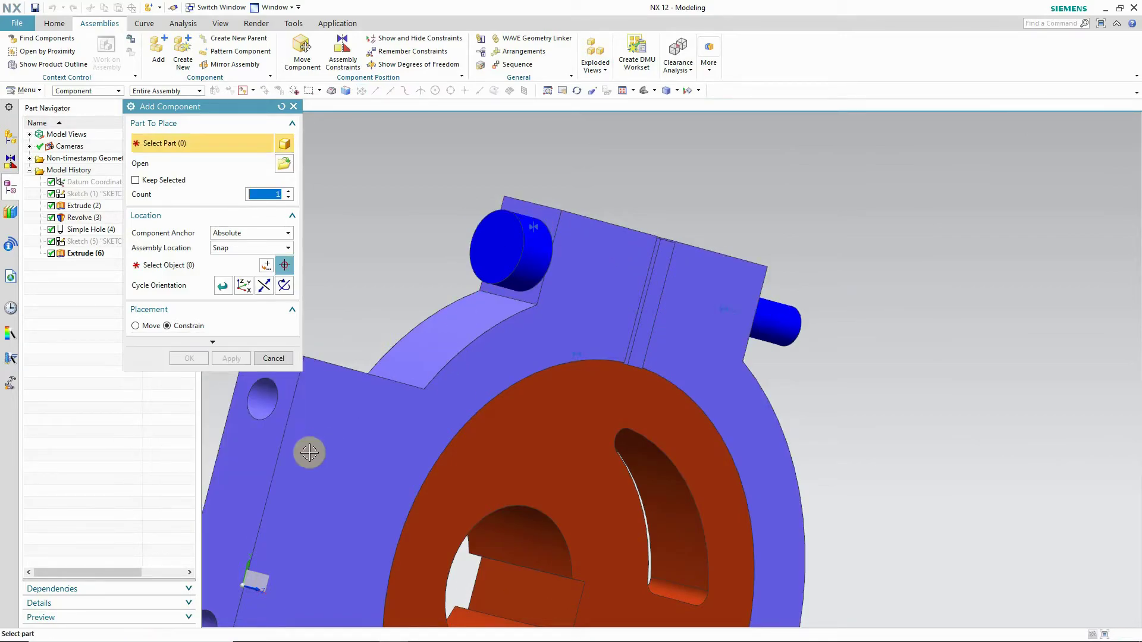
Step: Add part 6 from the Desktop as a component and place it at the free end of part 5's shank, about X 66, Y 95.9, Z 2.5
middle_click_drag(518, 244, 486, 237)
right_click(793, 202)
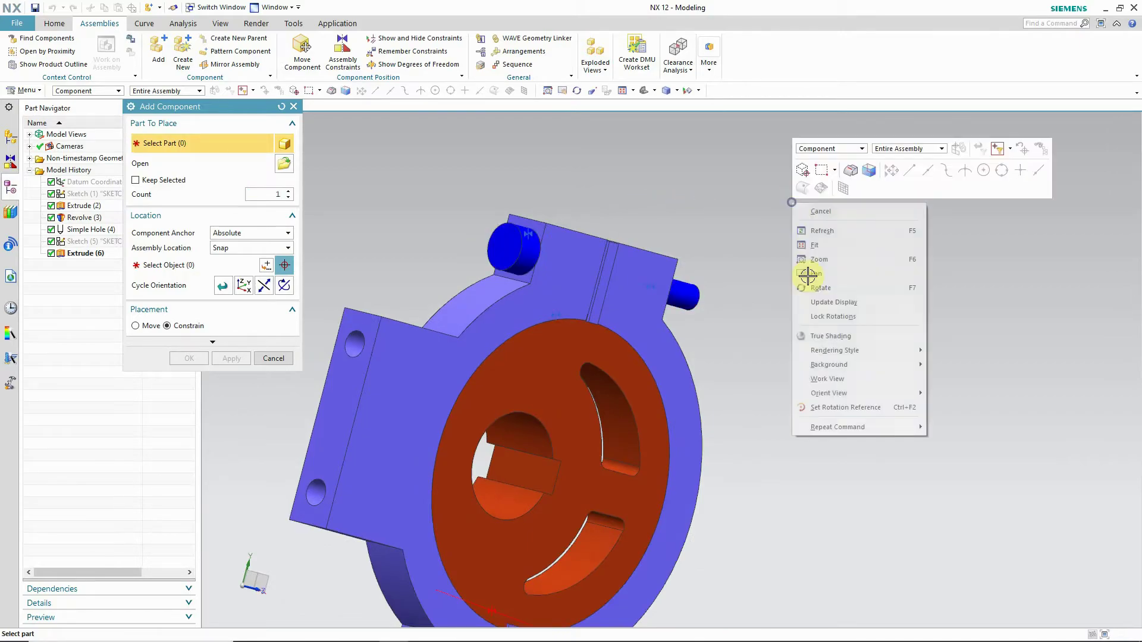
left_click(812, 286)
left_click_drag(864, 298, 765, 262)
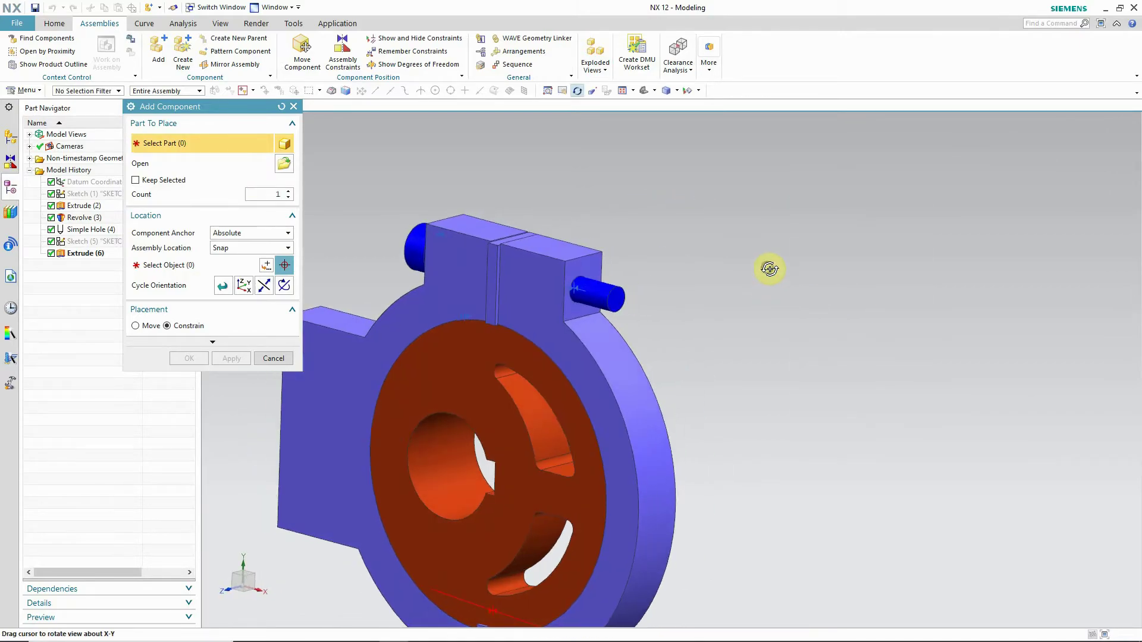
right_click(765, 263)
left_click(803, 349)
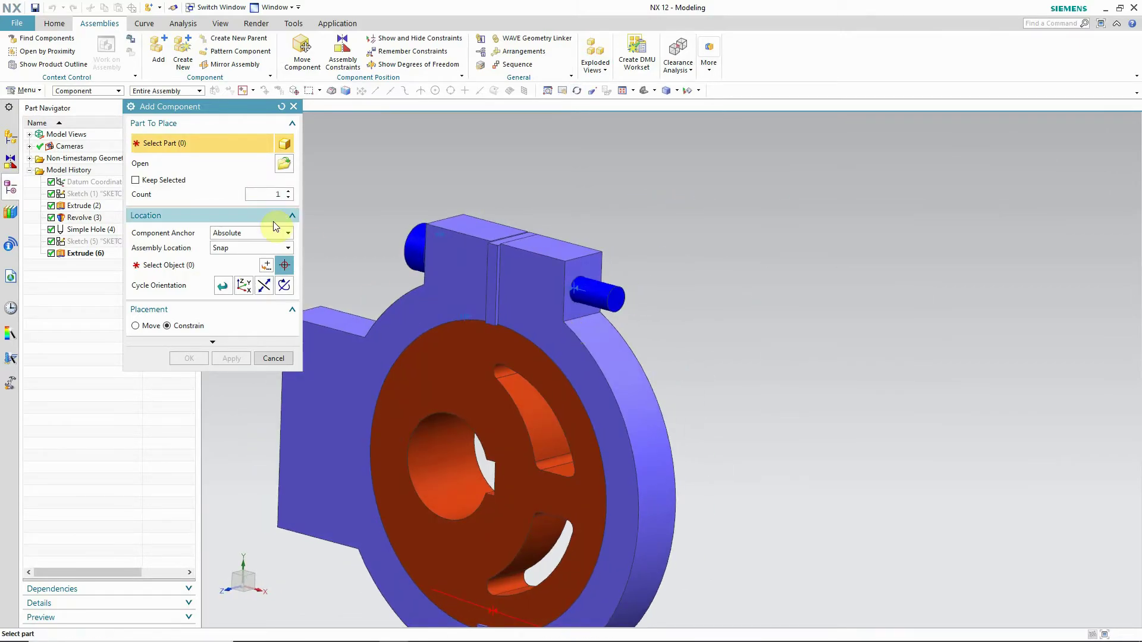
left_click(281, 163)
left_click(290, 305)
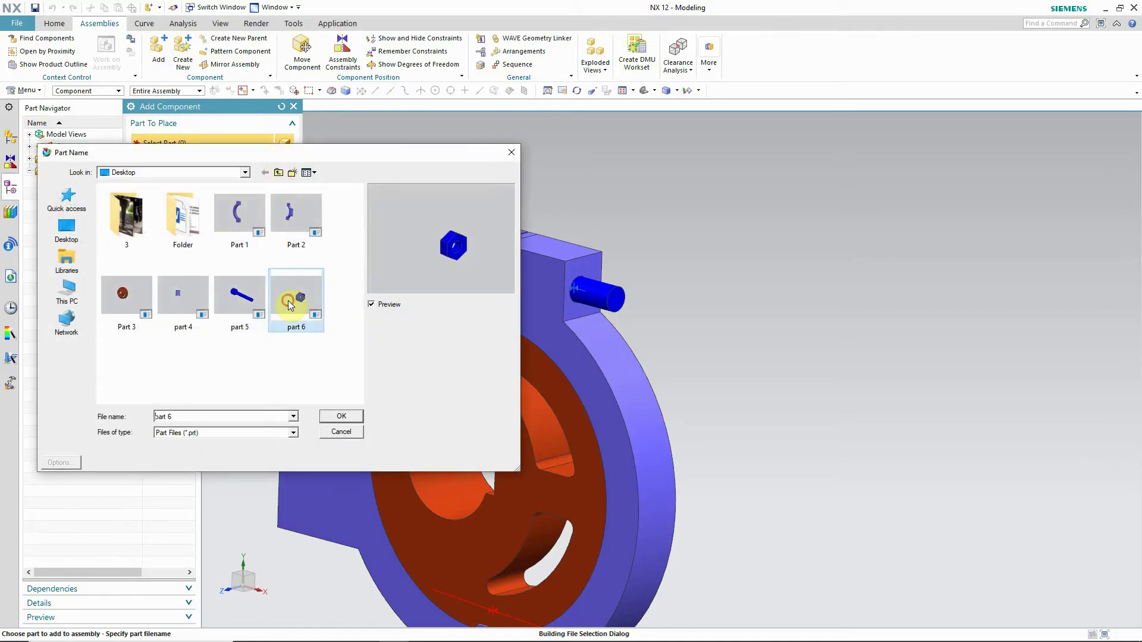
left_click(347, 418)
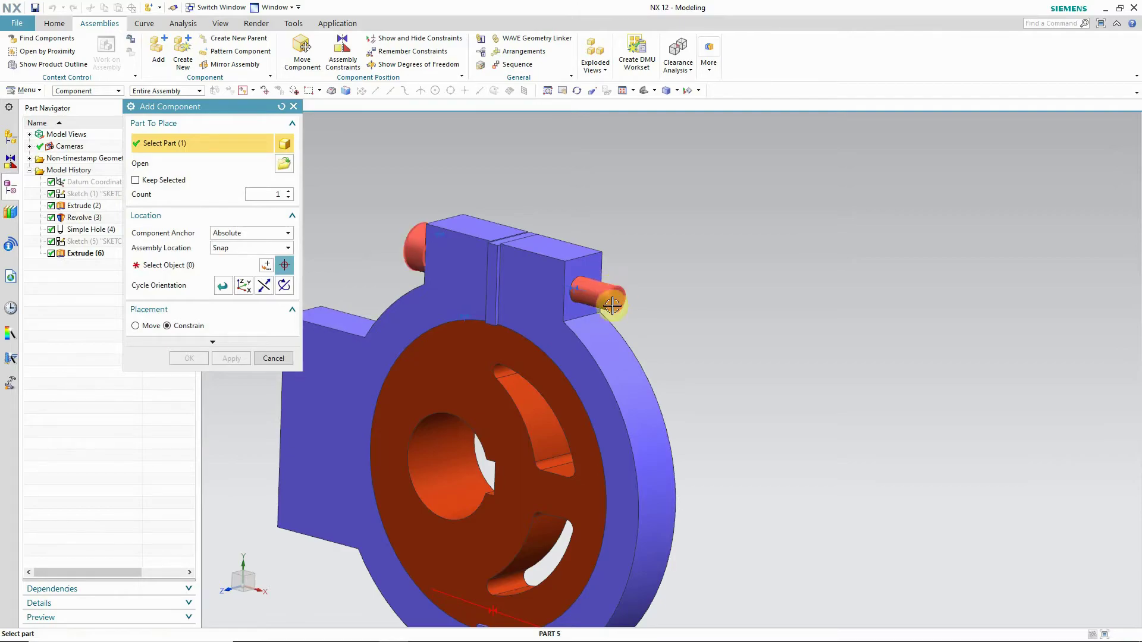
left_click(196, 265)
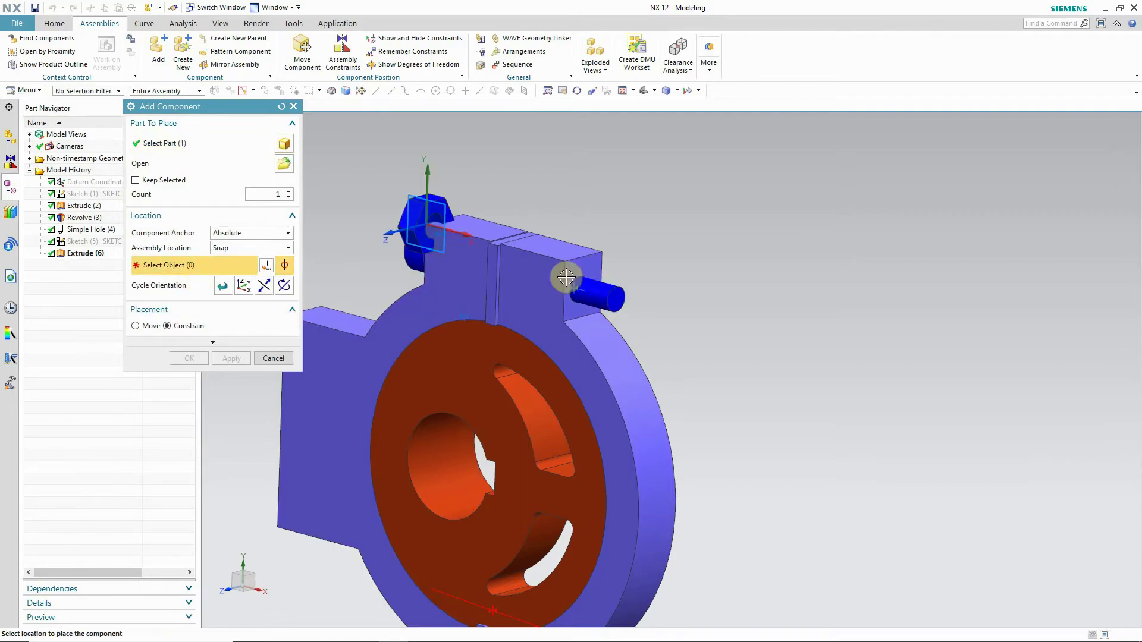
left_click(628, 295)
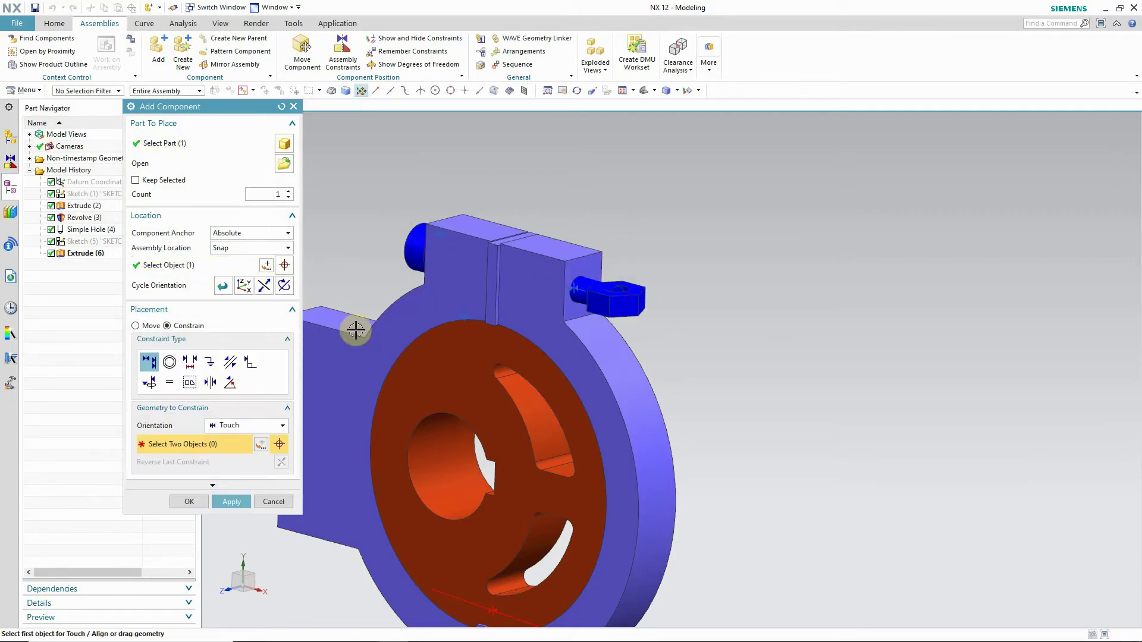
Step: Switch part 6's placement to Move and rotate it about 90 degrees around YC so its hole faces along the bolt shank
left_click(136, 326)
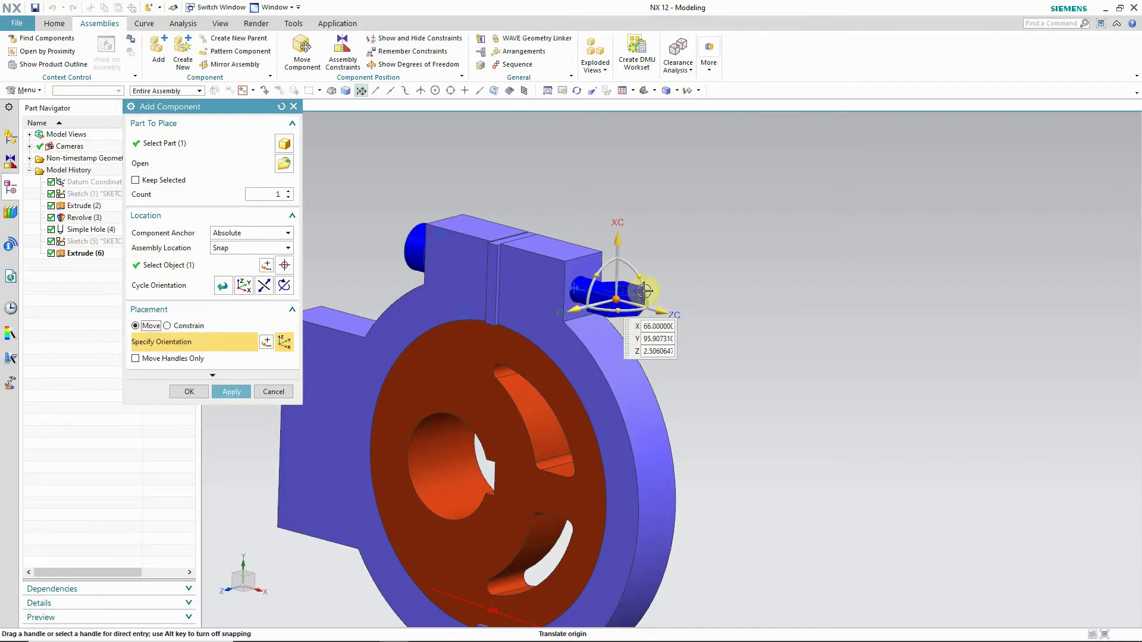
left_click_drag(640, 281, 650, 341)
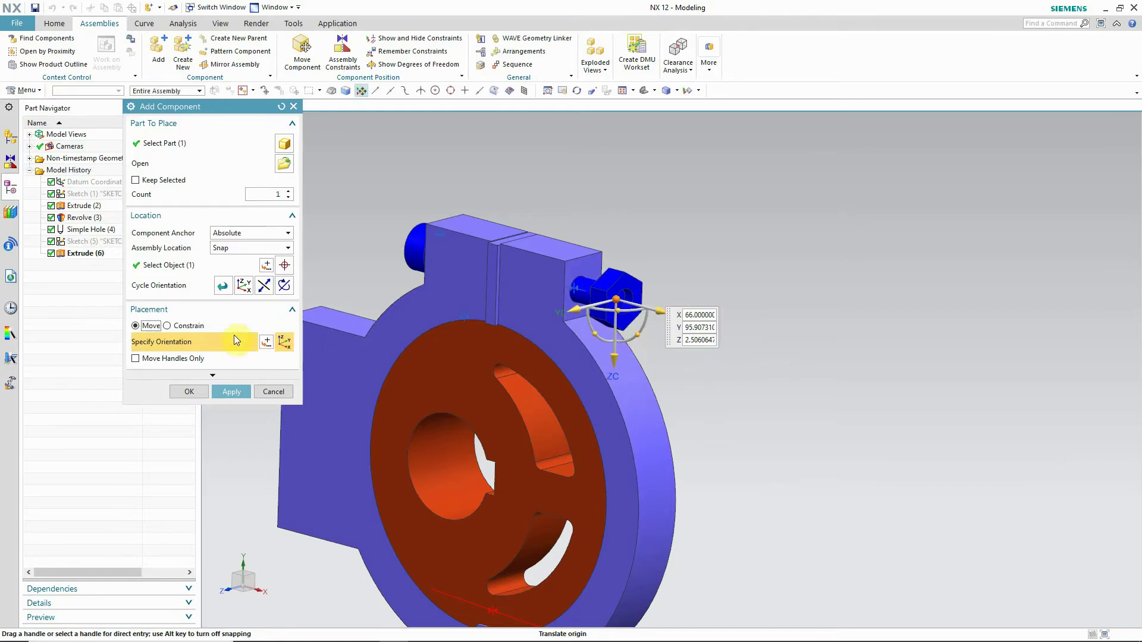
Step: Switch part 6's placement to Constrain and align its hole with part 5's shank using Infer Center/Axis
left_click(167, 326)
scroll(595, 296, "down", 5)
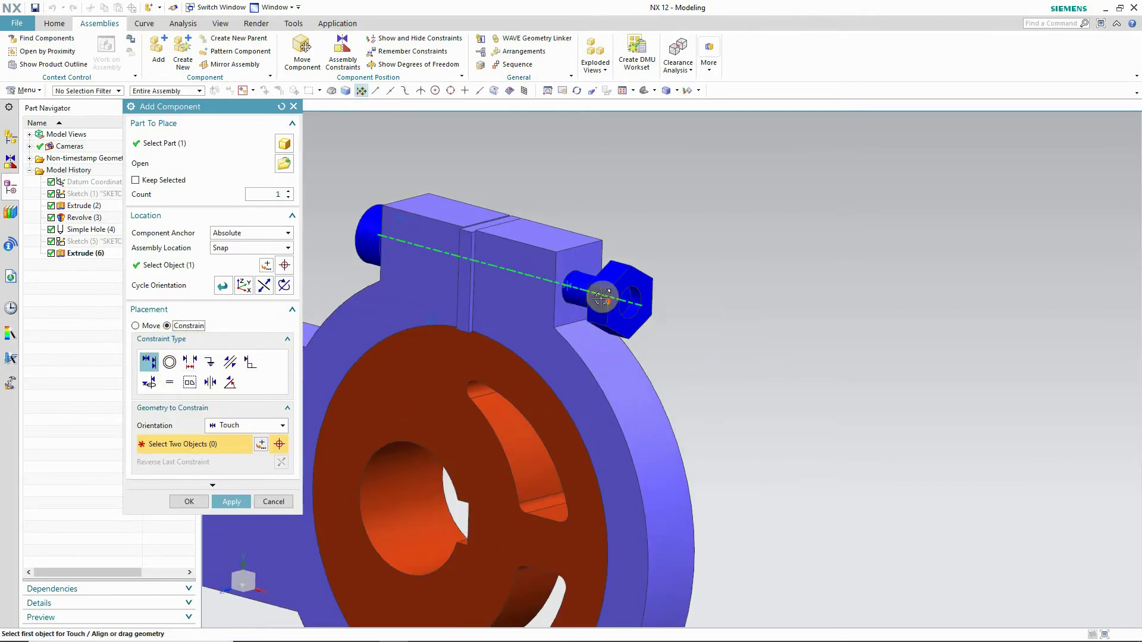
scroll(649, 298, "down", 4)
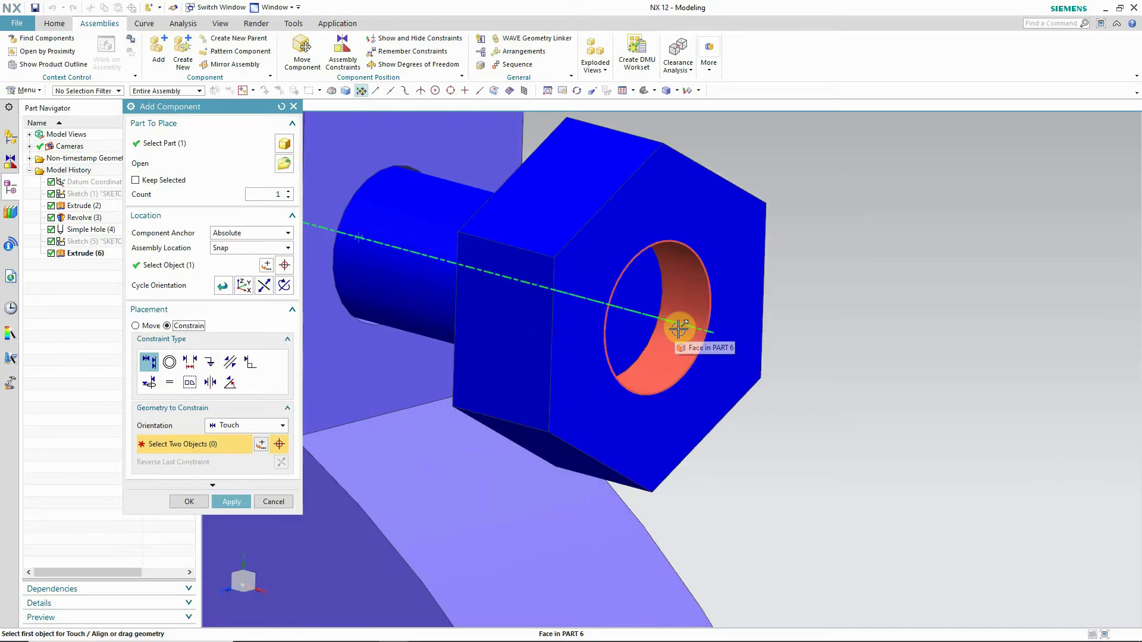
left_click(679, 327)
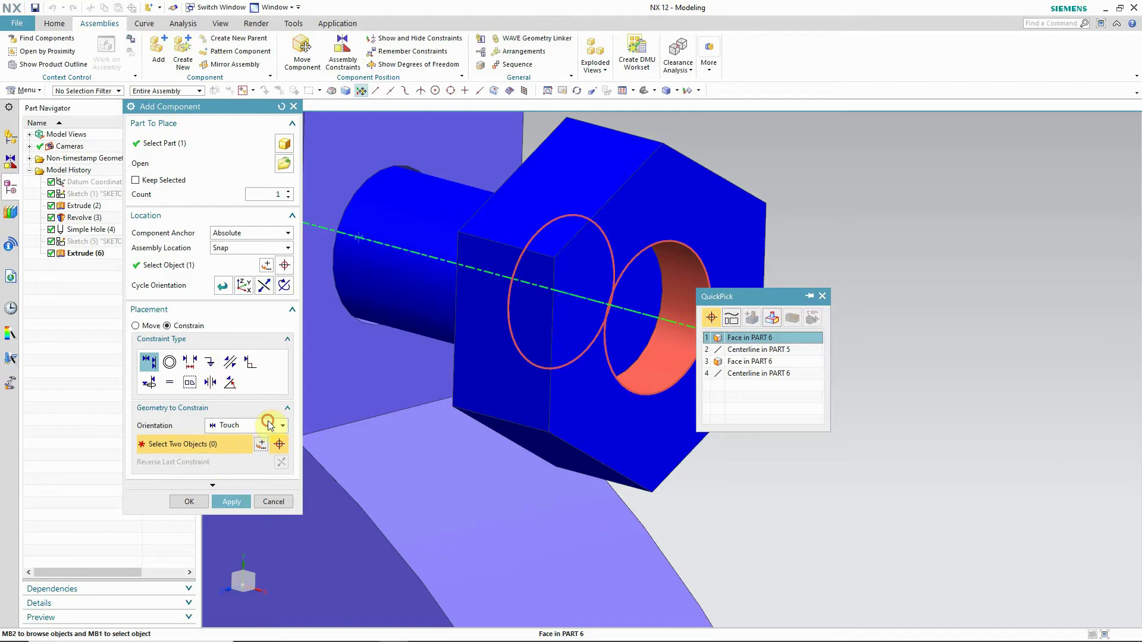
left_click(822, 298)
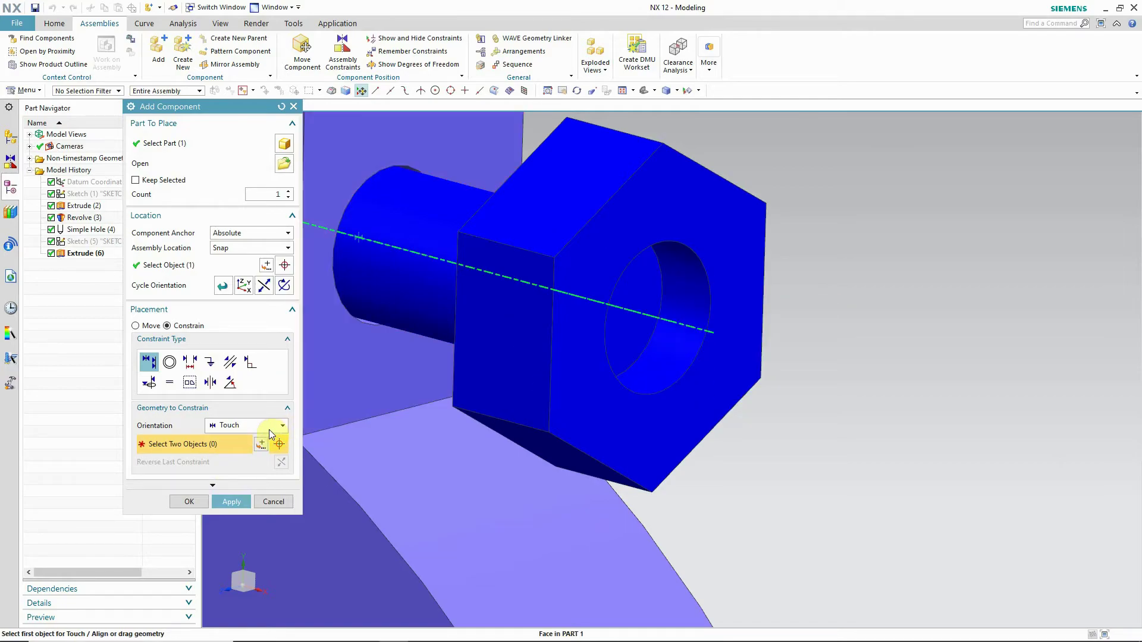
left_click(277, 426)
left_click(249, 475)
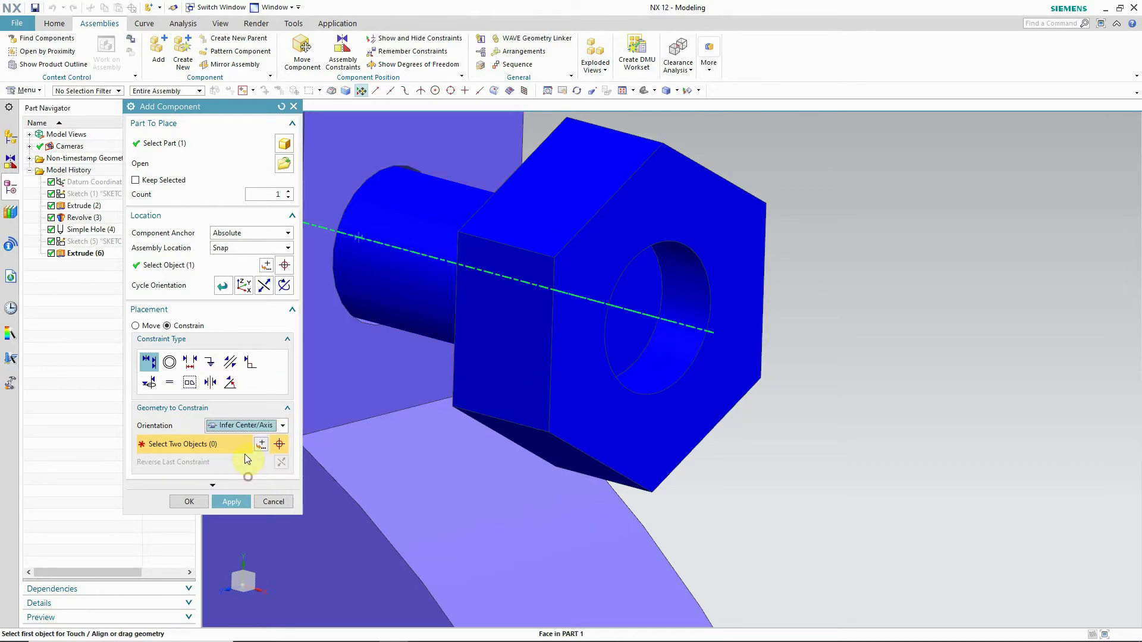
left_click(685, 344)
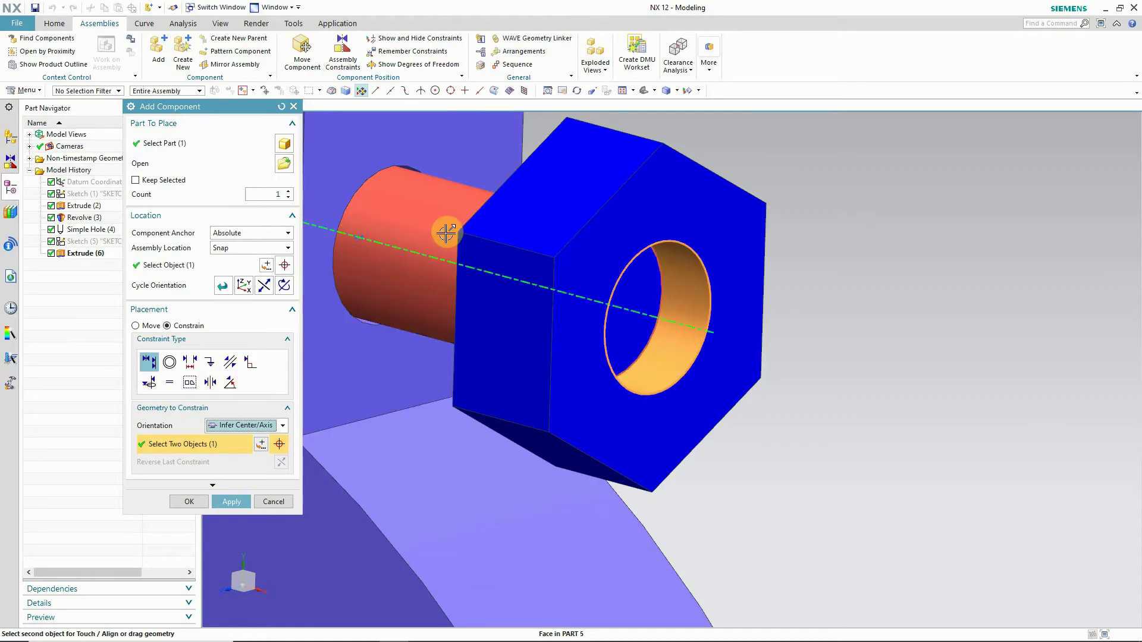
left_click(445, 233)
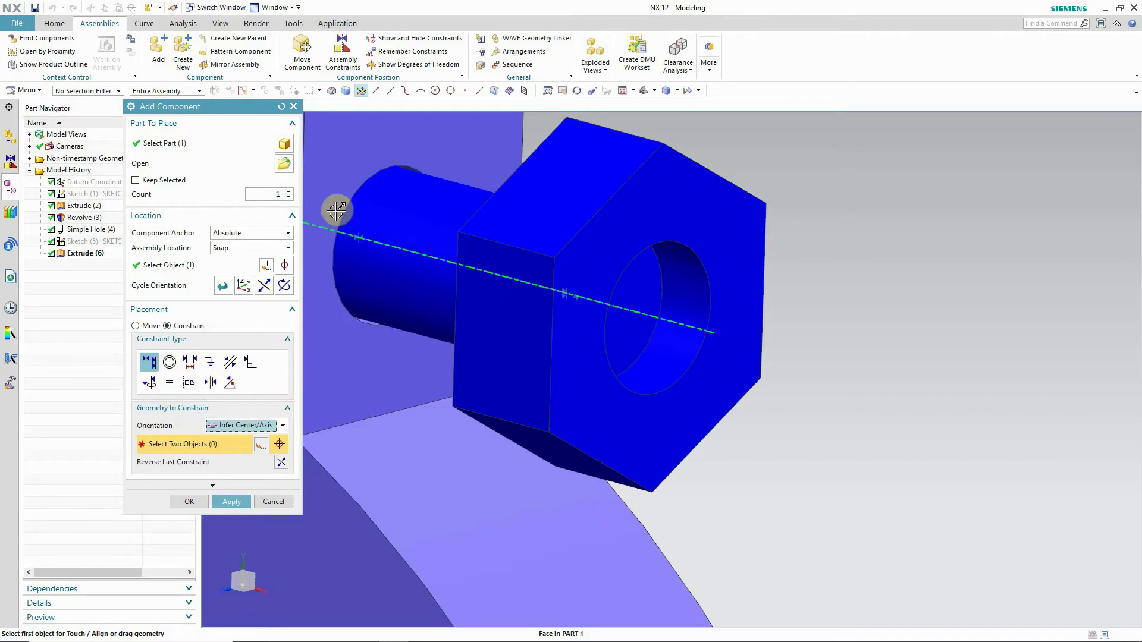
Step: Apply a Touch constraint between Part 1's outer upper lug face and part 6's inner face, and apply the placement
left_click(269, 426)
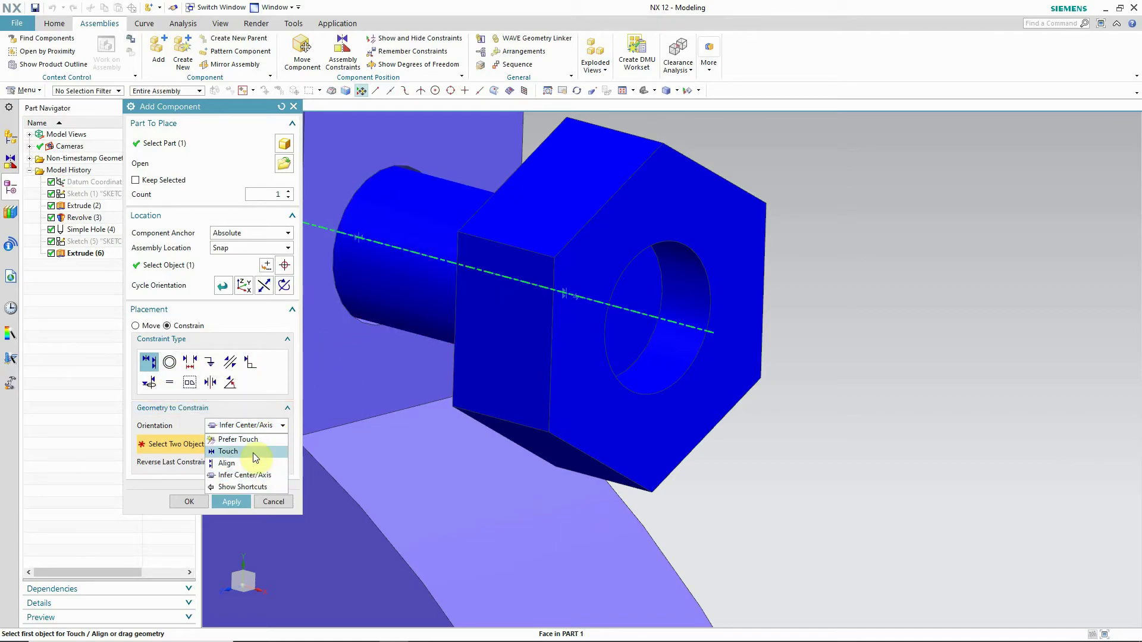
left_click(252, 455)
left_click(354, 171)
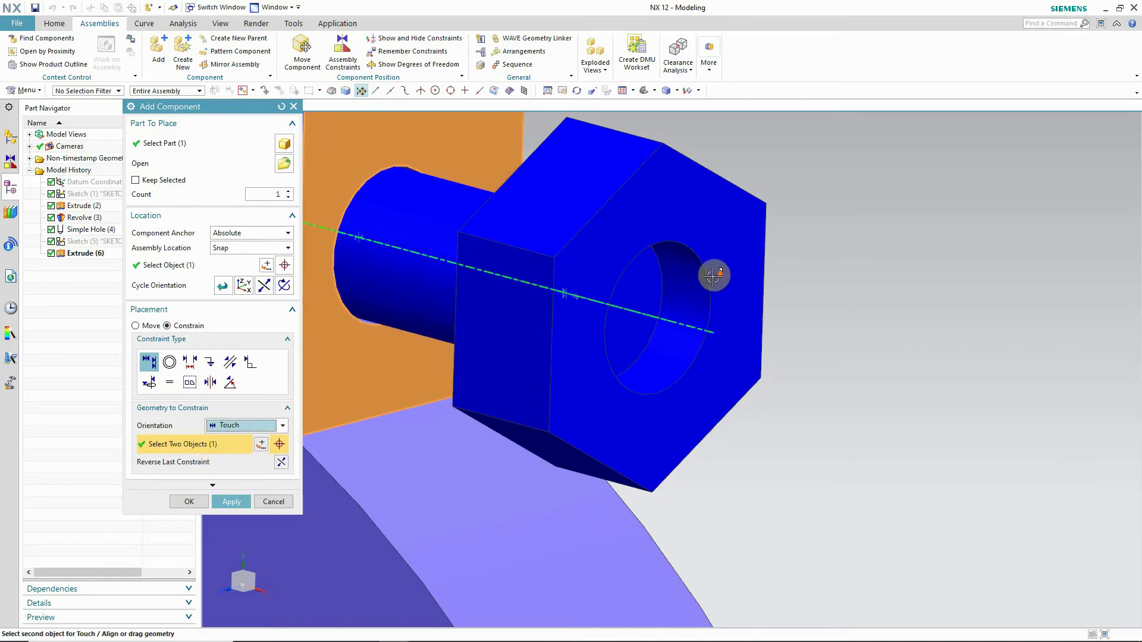
scroll(717, 277, "down", 3)
right_click(799, 180)
left_click(832, 294)
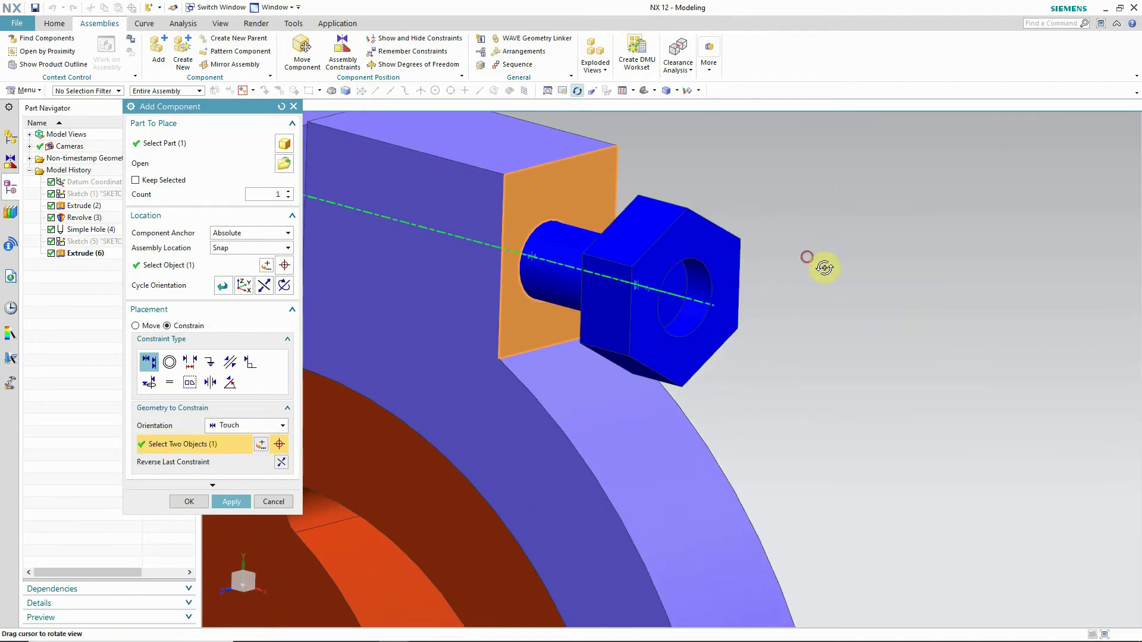
left_click_drag(824, 262, 821, 288)
right_click(926, 218)
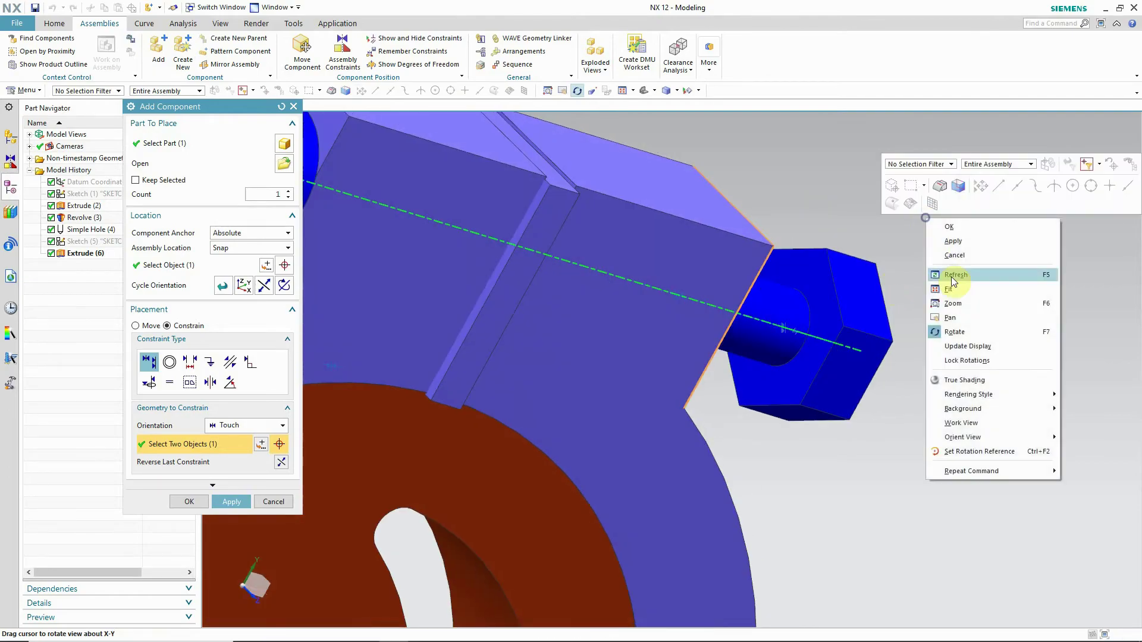
left_click(955, 332)
left_click(812, 283)
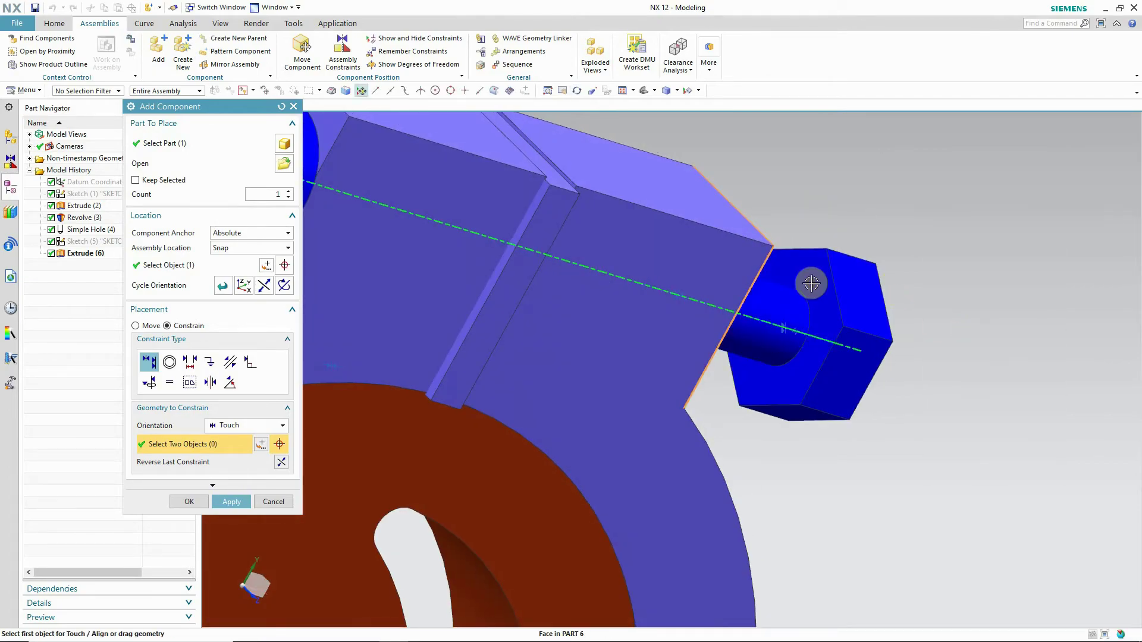
middle_click_drag(866, 248, 906, 236)
right_click(906, 236)
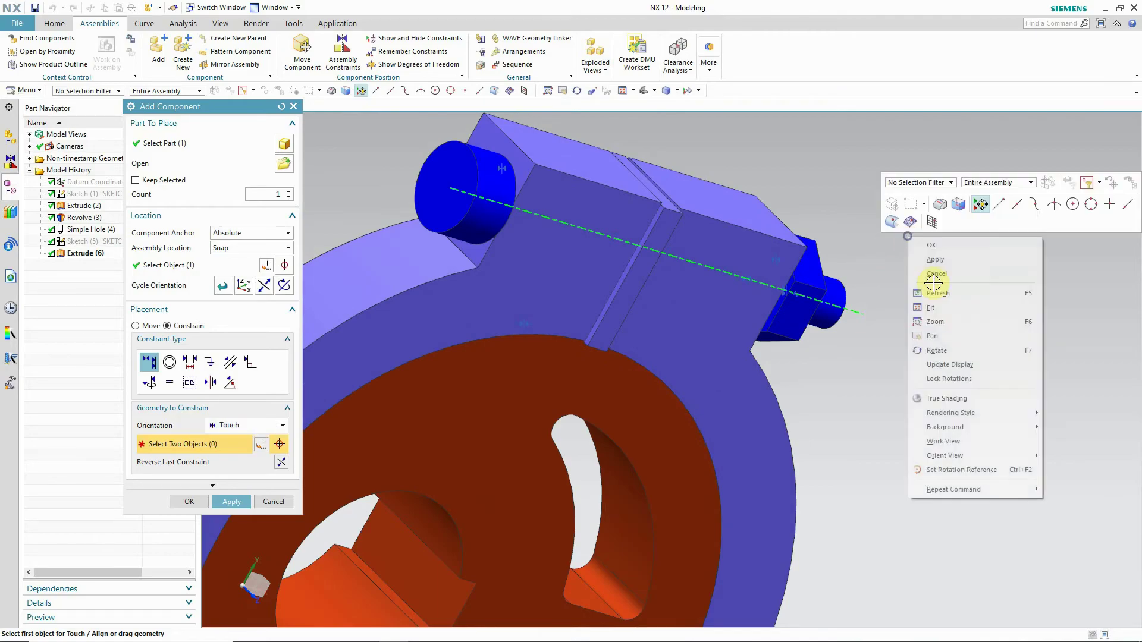
left_click(938, 349)
left_click_drag(962, 328, 931, 320)
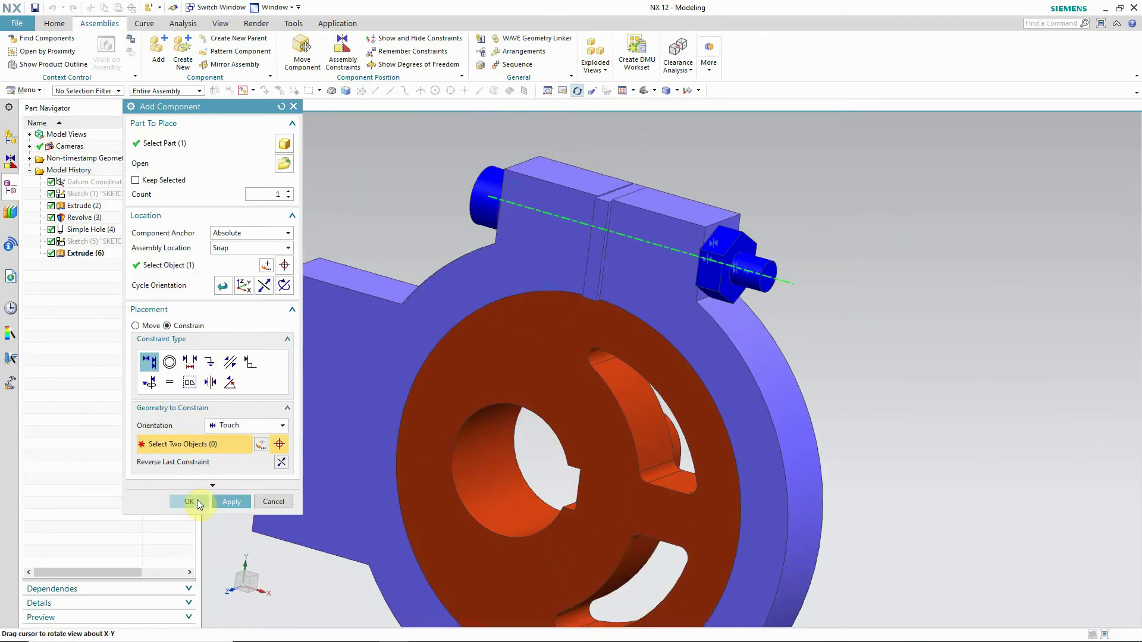
left_click(234, 501)
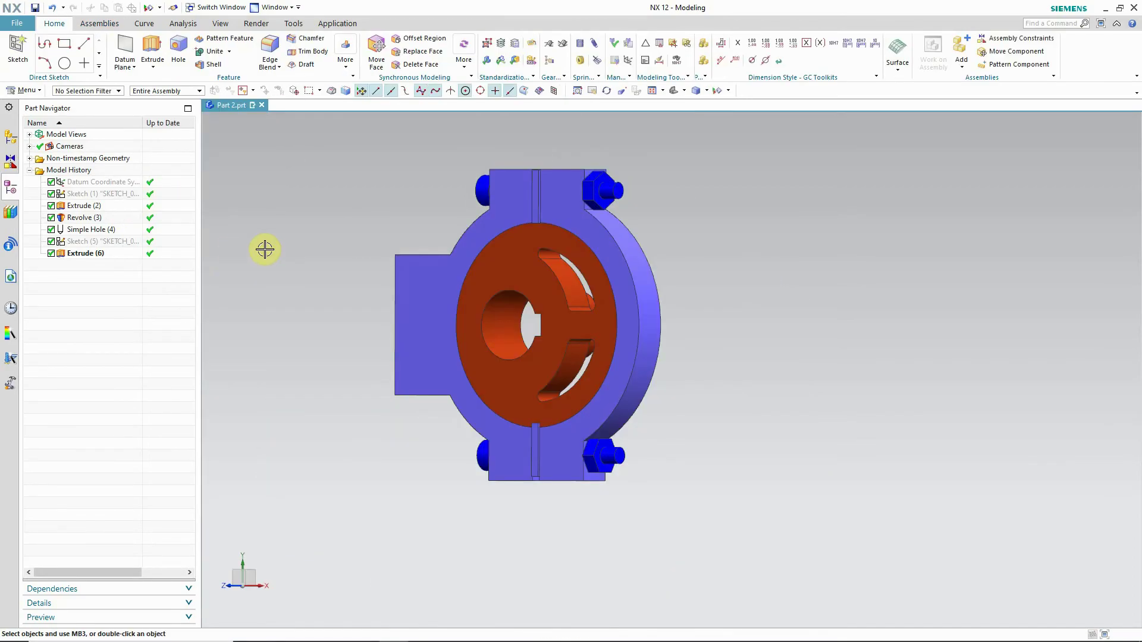
Step: Turn on True Shading and inspect the complete assembly from the front and the back
middle_click_drag(262, 247, 620, 224)
scroll(787, 378, "down", 3)
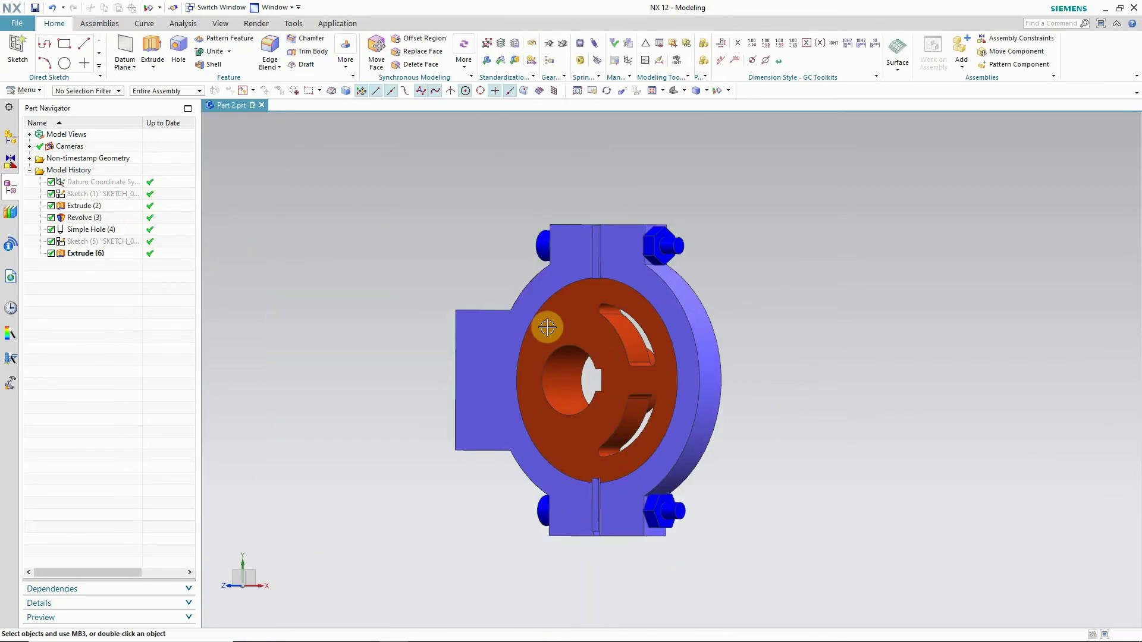
right_click(811, 264)
left_click(839, 332)
left_click_drag(829, 346, 766, 354)
left_click_drag(835, 348, 768, 436)
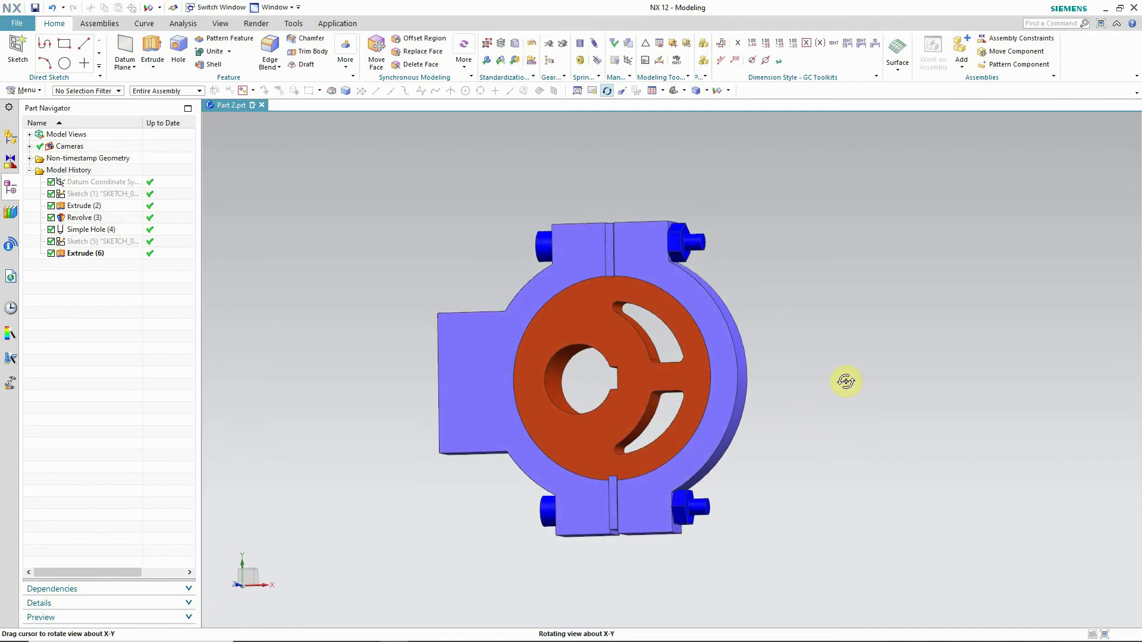
right_click(821, 297)
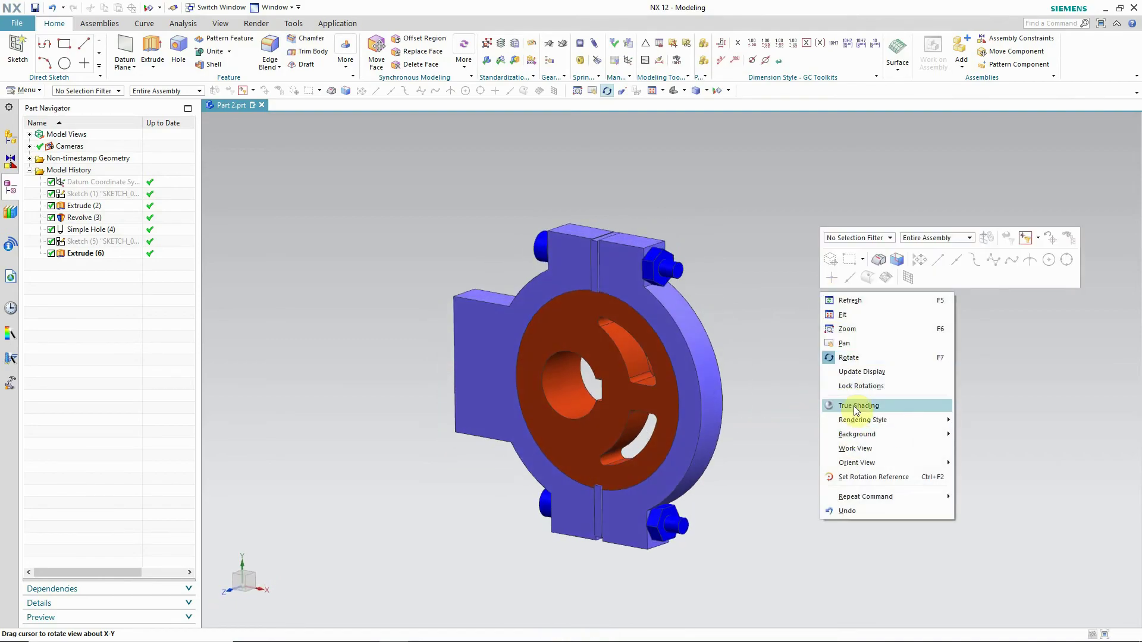
left_click(855, 406)
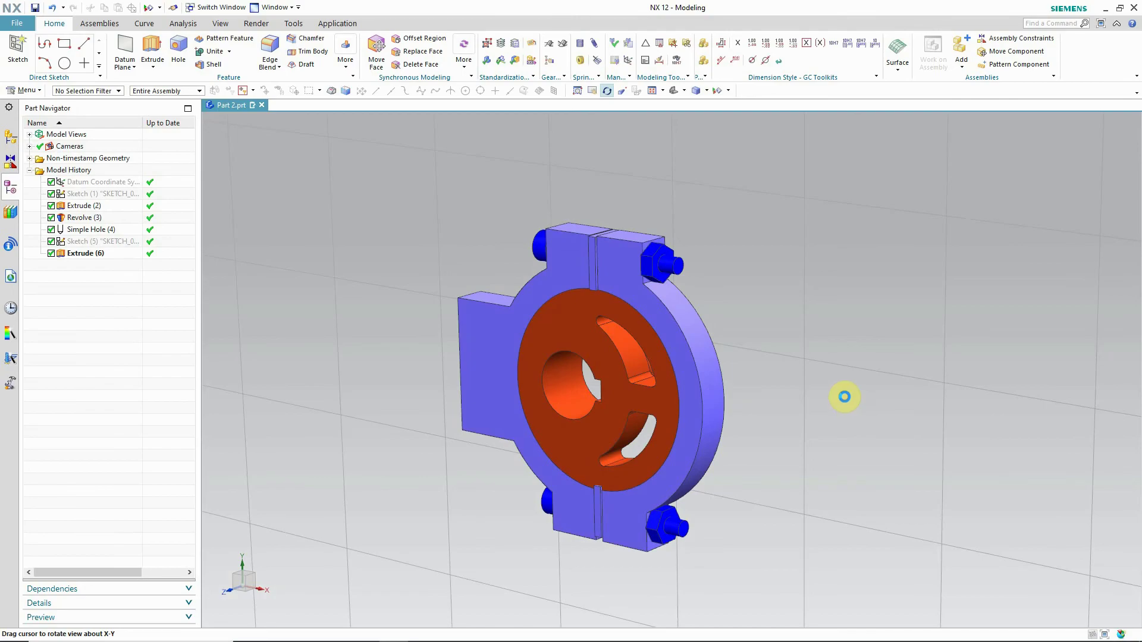
left_click_drag(838, 342, 777, 356)
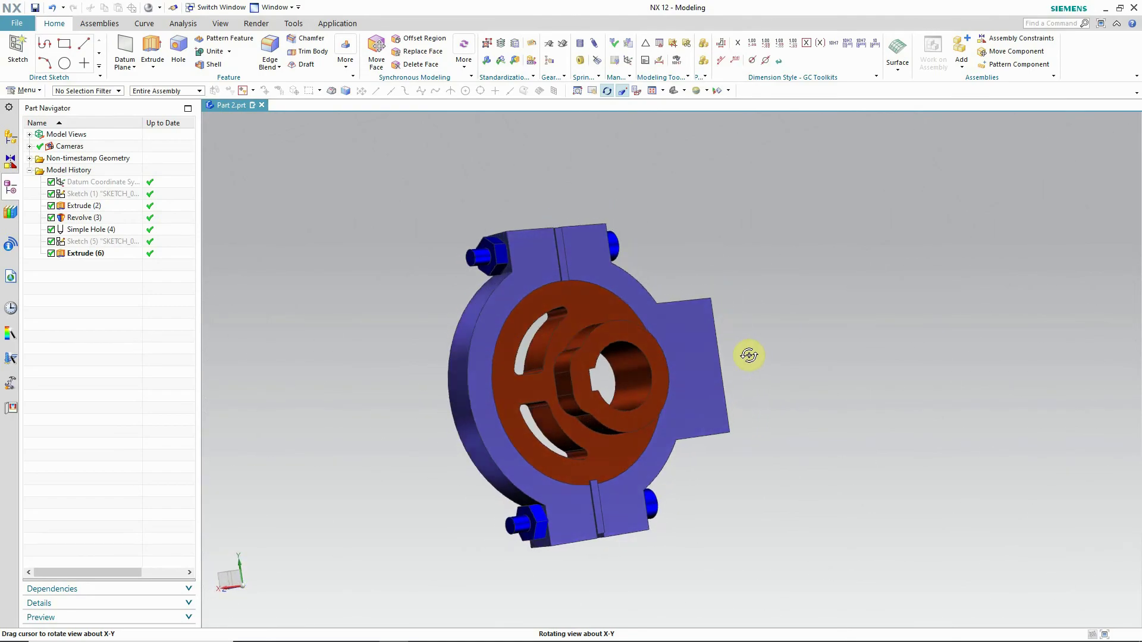
left_click_drag(792, 356, 782, 419)
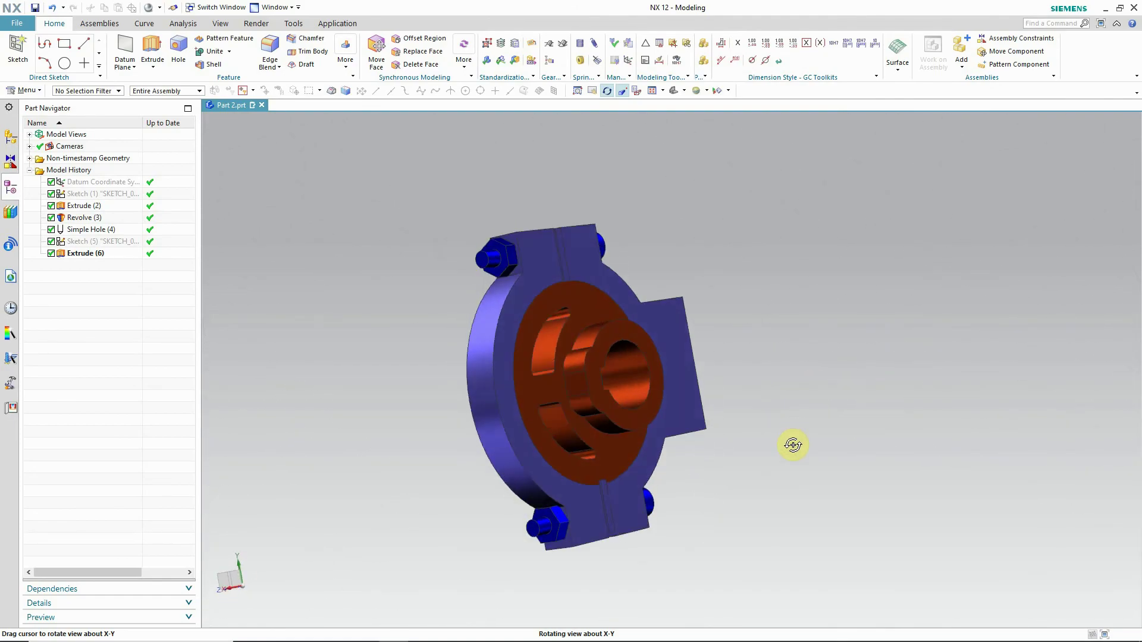